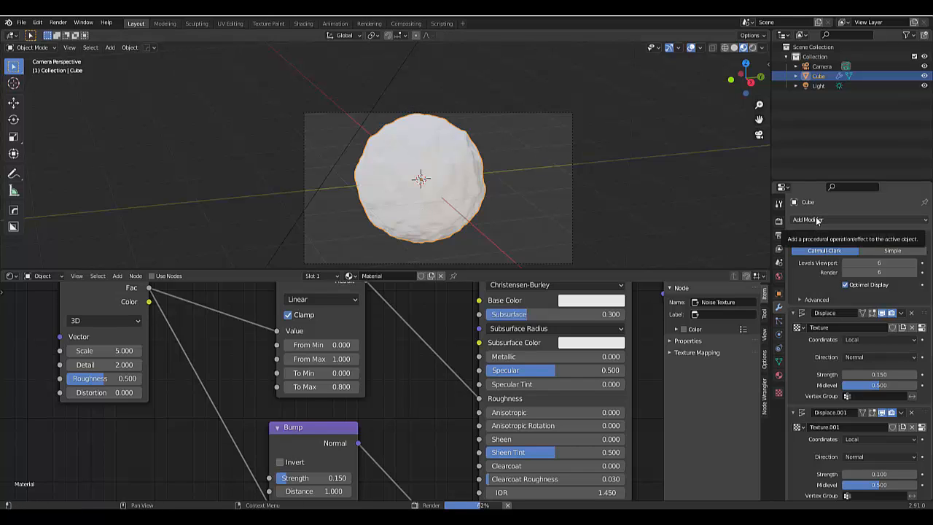
Add a second Subdivision Surface modifier to the bumpy white ball and move it to the head of the modifier stack
{"action": "left_click", "coordinate": [817, 220]}
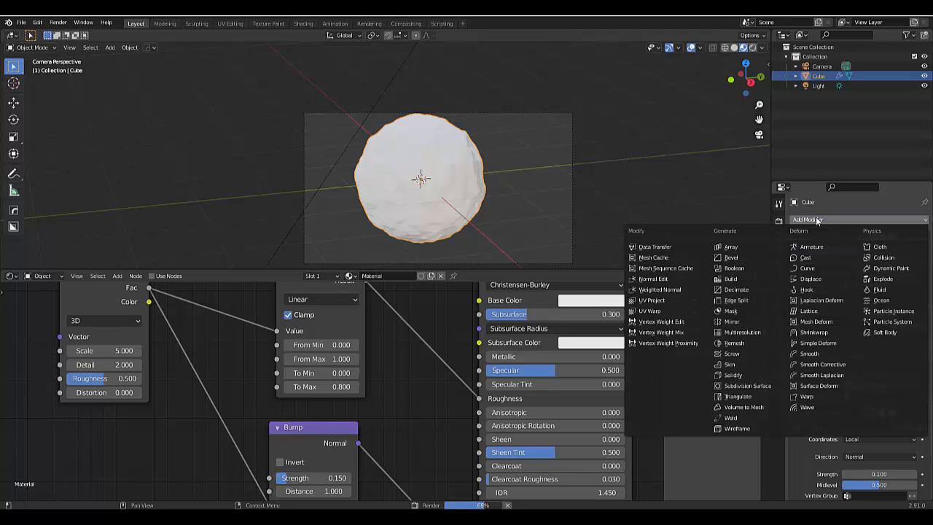
{"action": "left_click", "coordinate": [749, 387]}
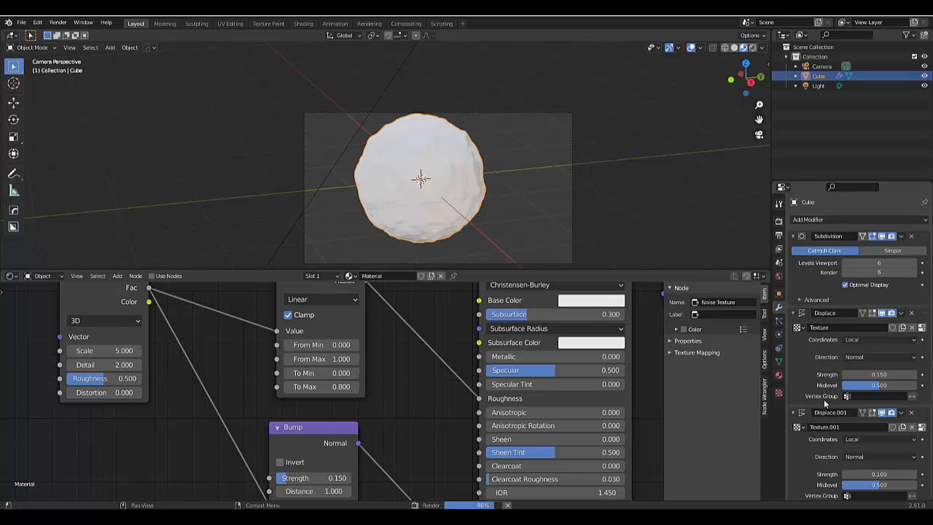
{"action": "scroll", "coordinate": [806, 320], "scroll_direction": "down", "scroll_amount": 4}
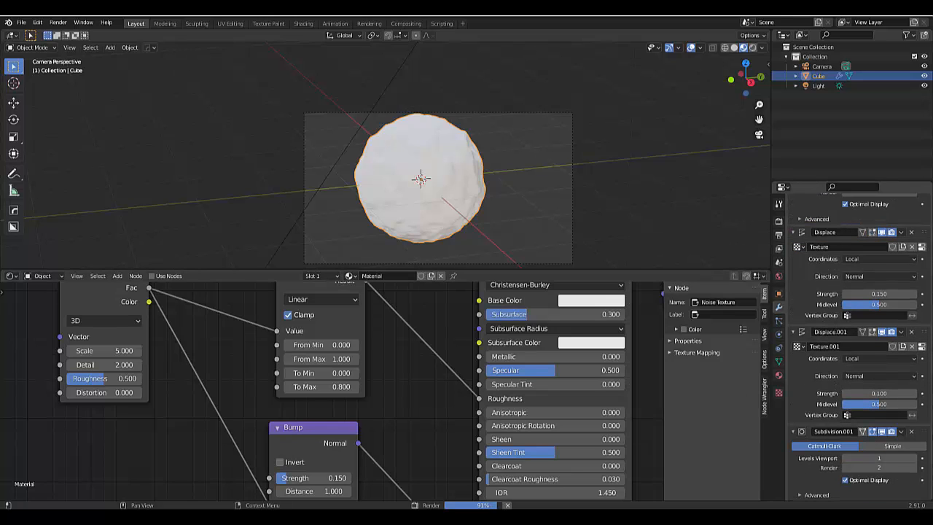
{"action": "left_click_drag", "start_coordinate": [926, 432], "coordinate": [914, 264]}
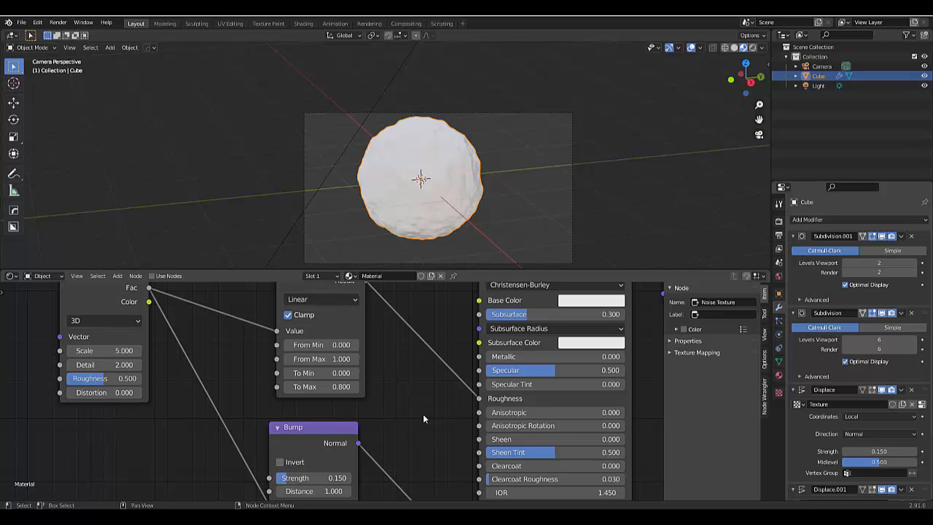
Render the scene and examine the ball's bumpy surface and shadowed edge up close in the result
{"action": "key", "text": "F12"}
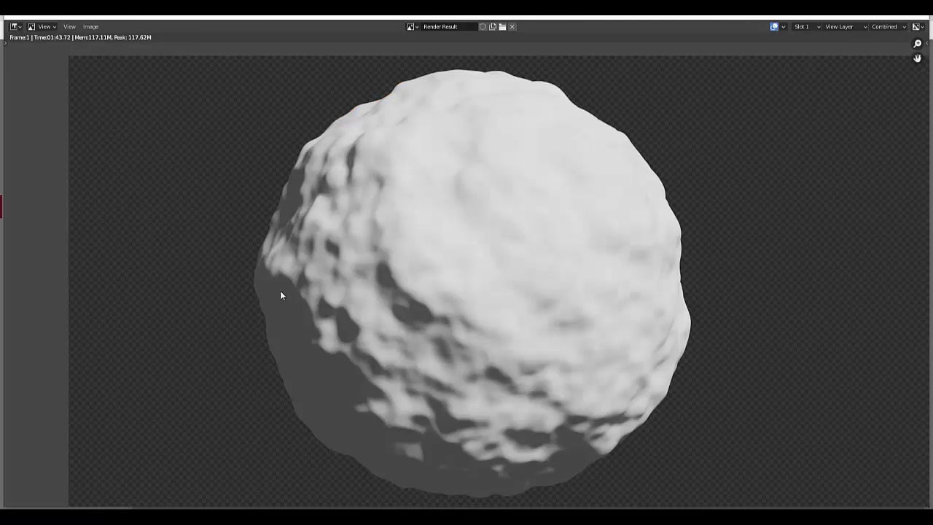
{"action": "scroll", "coordinate": [305, 297], "scroll_direction": "down", "scroll_amount": 3}
{"action": "scroll", "coordinate": [410, 313], "scroll_direction": "up", "scroll_amount": 5}
{"action": "scroll", "coordinate": [481, 259], "scroll_direction": "down", "scroll_amount": 3}
{"action": "scroll", "coordinate": [398, 293], "scroll_direction": "up", "scroll_amount": 2}
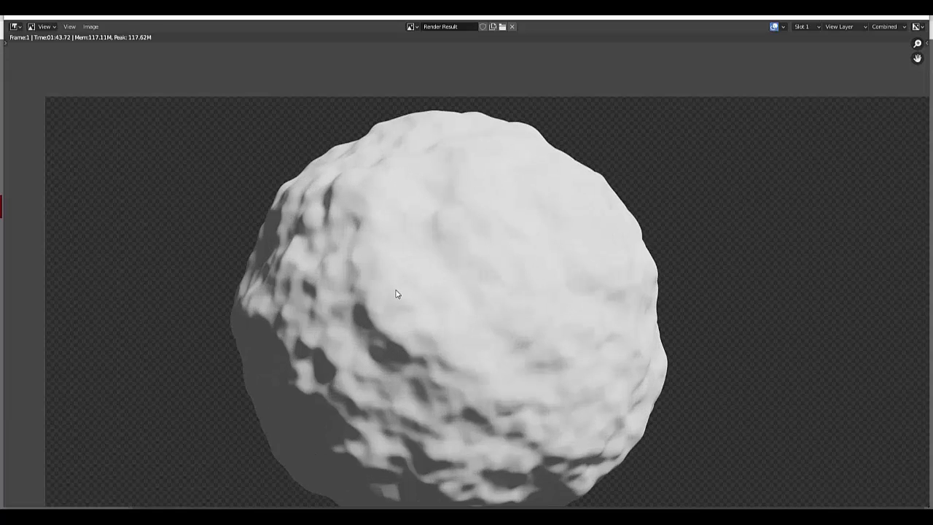
{"action": "scroll", "coordinate": [396, 312], "scroll_direction": "down", "scroll_amount": 1}
{"action": "scroll", "coordinate": [398, 315], "scroll_direction": "down", "scroll_amount": 1}
{"action": "scroll", "coordinate": [398, 315], "scroll_direction": "up", "scroll_amount": 2}
{"action": "scroll", "coordinate": [375, 150], "scroll_direction": "up", "scroll_amount": 4}
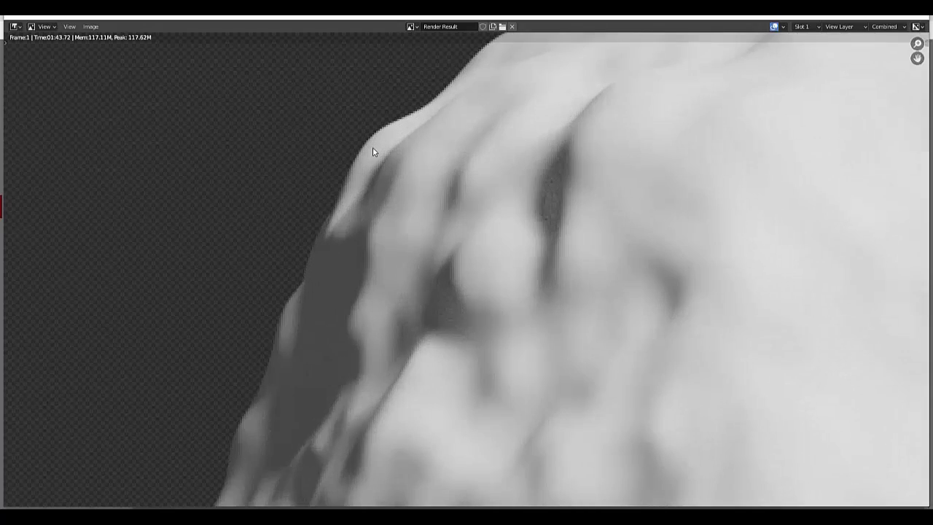
{"action": "scroll", "coordinate": [381, 150], "scroll_direction": "up", "scroll_amount": 1}
{"action": "scroll", "coordinate": [385, 156], "scroll_direction": "down", "scroll_amount": 2}
{"action": "scroll", "coordinate": [380, 172], "scroll_direction": "up", "scroll_amount": 1}
{"action": "scroll", "coordinate": [381, 171], "scroll_direction": "down", "scroll_amount": 2}
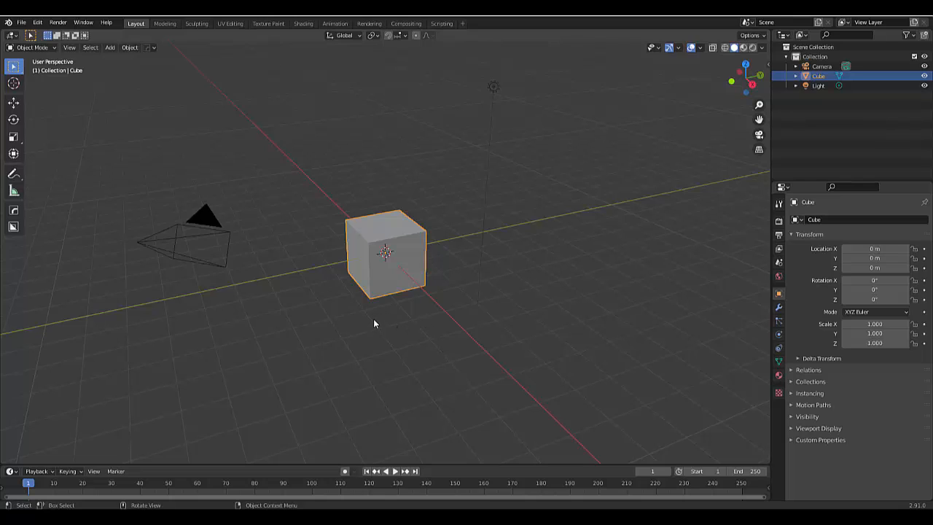
Add a Subdivision Surface modifier to the default cube in the new scene
{"action": "left_click", "coordinate": [452, 397]}
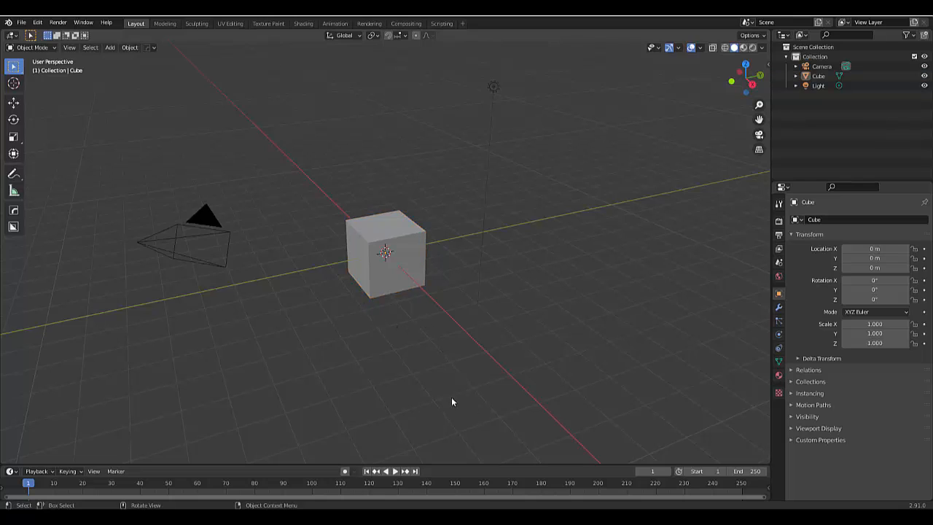
{"action": "left_click", "coordinate": [368, 264]}
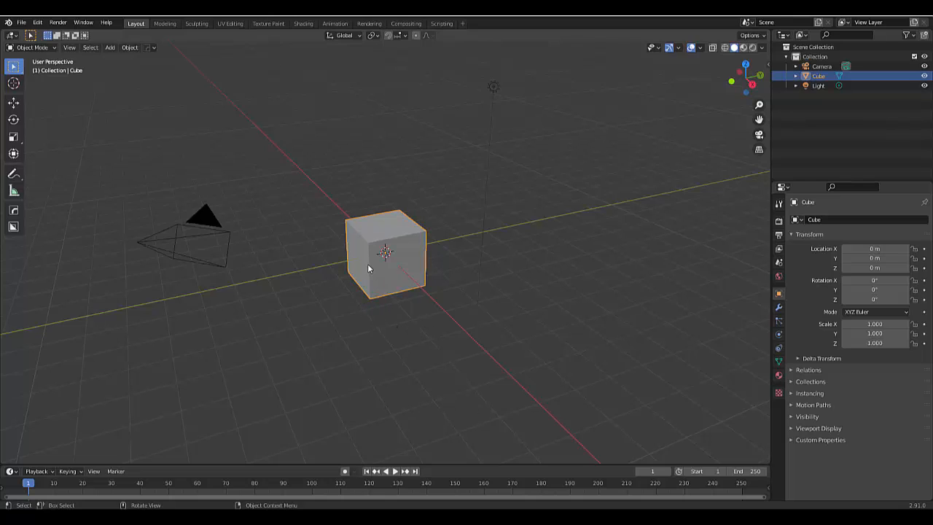
{"action": "left_click", "coordinate": [778, 308]}
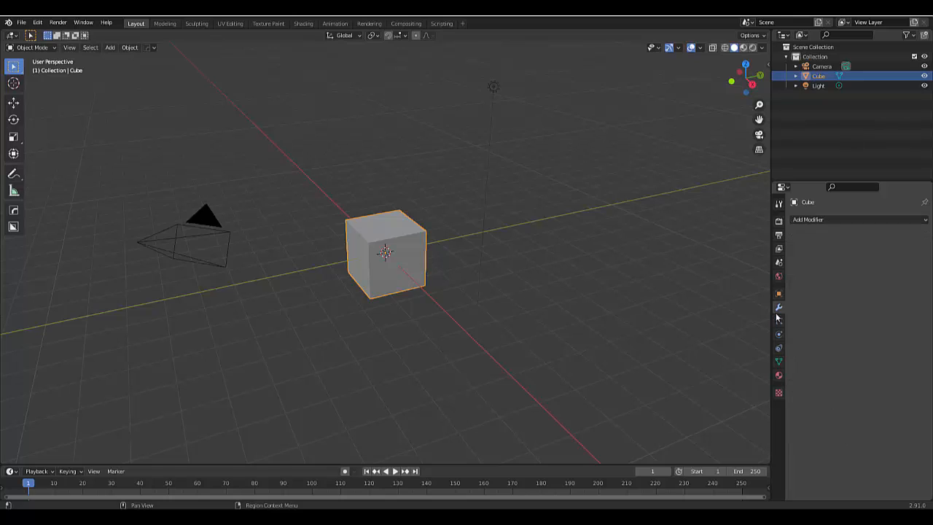
{"action": "left_click", "coordinate": [805, 220]}
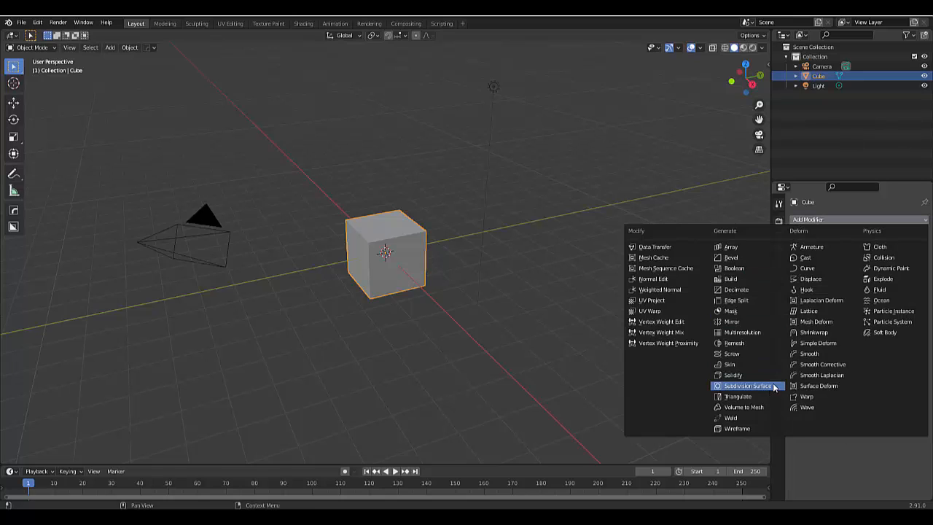
{"action": "left_click", "coordinate": [747, 385]}
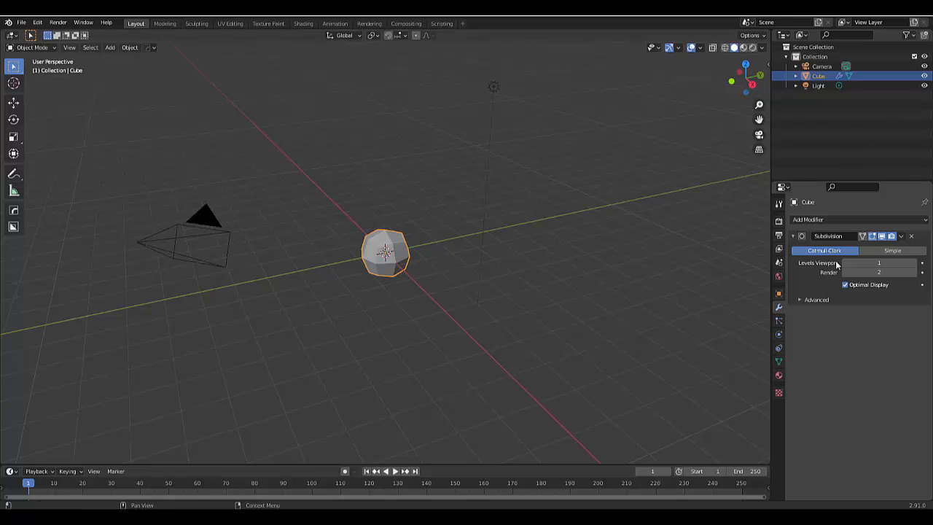
Set the Subdivision modifier's viewport and render levels to 4 and collapse its settings
{"action": "left_click", "coordinate": [878, 263]}
{"action": "type", "text": "4"}
{"action": "key", "text": "Return"}
{"action": "left_click", "coordinate": [883, 264]}
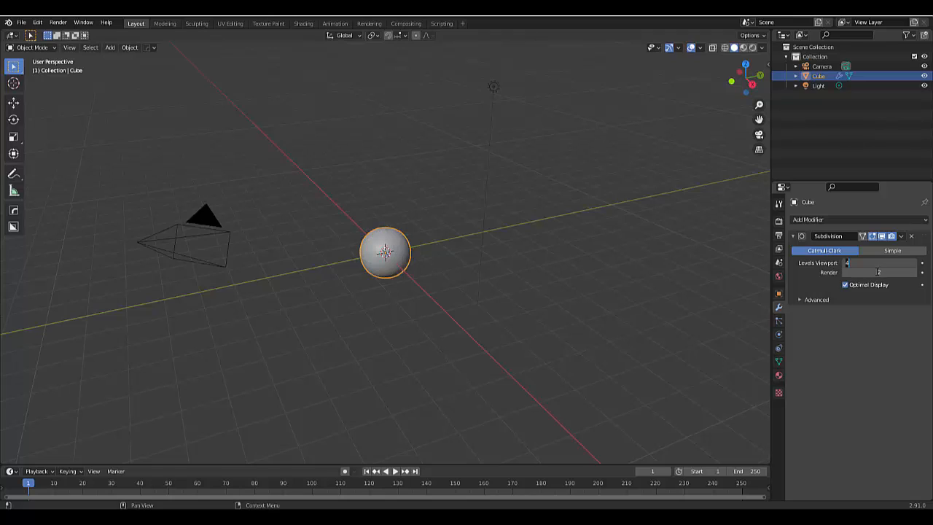
{"action": "left_click", "coordinate": [879, 271]}
{"action": "type", "text": "4"}
{"action": "key", "text": "Return"}
{"action": "left_click", "coordinate": [793, 235]}
Add a Displace modifier to the cube and give it a new texture
{"action": "left_click", "coordinate": [805, 220]}
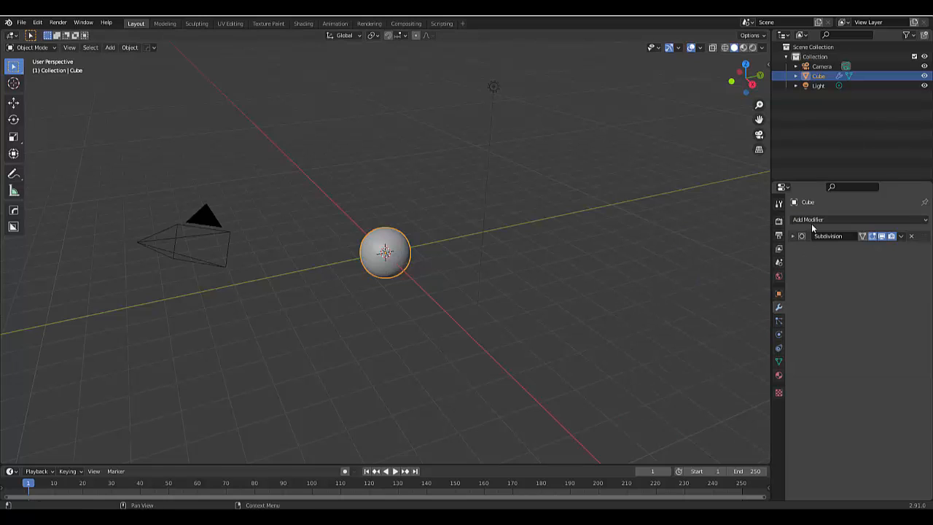
{"action": "left_click", "coordinate": [812, 220]}
{"action": "left_click", "coordinate": [811, 279]}
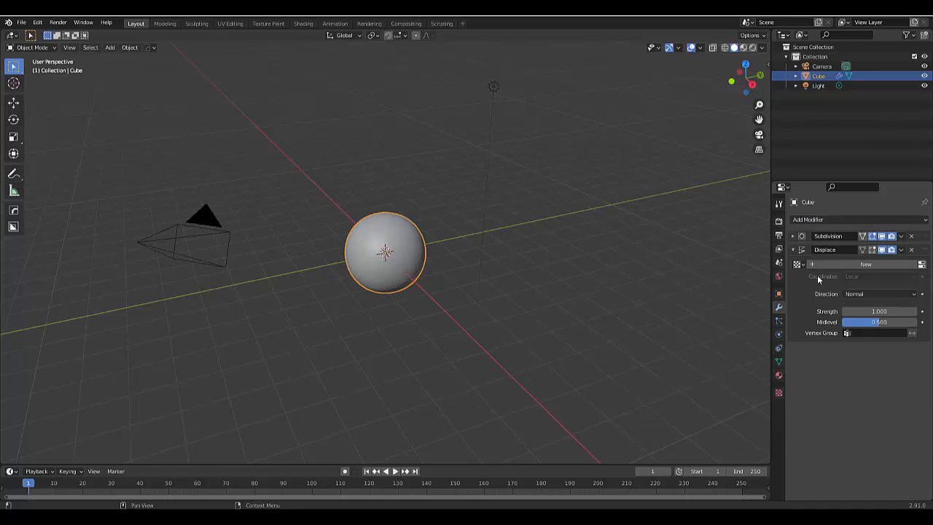
{"action": "left_click", "coordinate": [850, 265]}
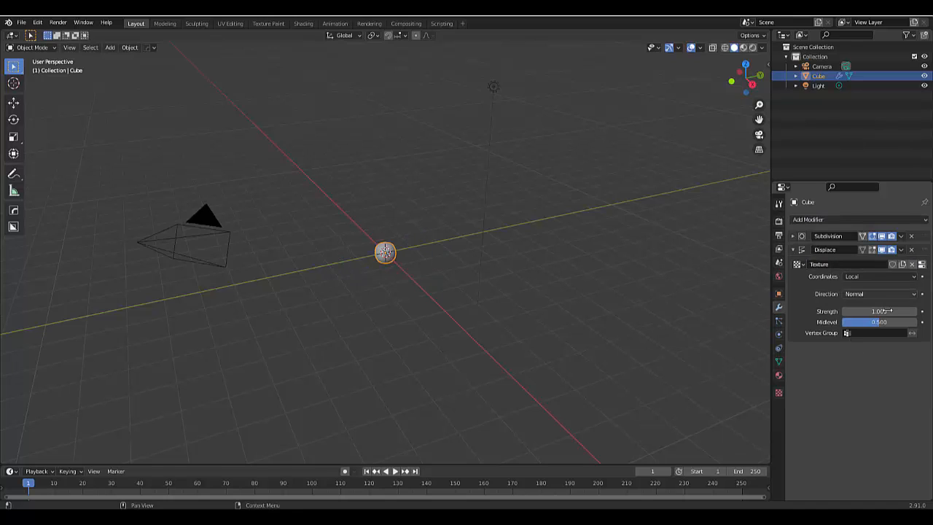
Set the Displace modifier's strength to 0.15
{"action": "left_click", "coordinate": [852, 311]}
{"action": "type", "text": "1.0"}
{"action": "key", "text": "BackSpace"}
{"action": "key", "text": "BackSpace"}
{"action": "key", "text": "BackSpace"}
{"action": "type", "text": "0"}
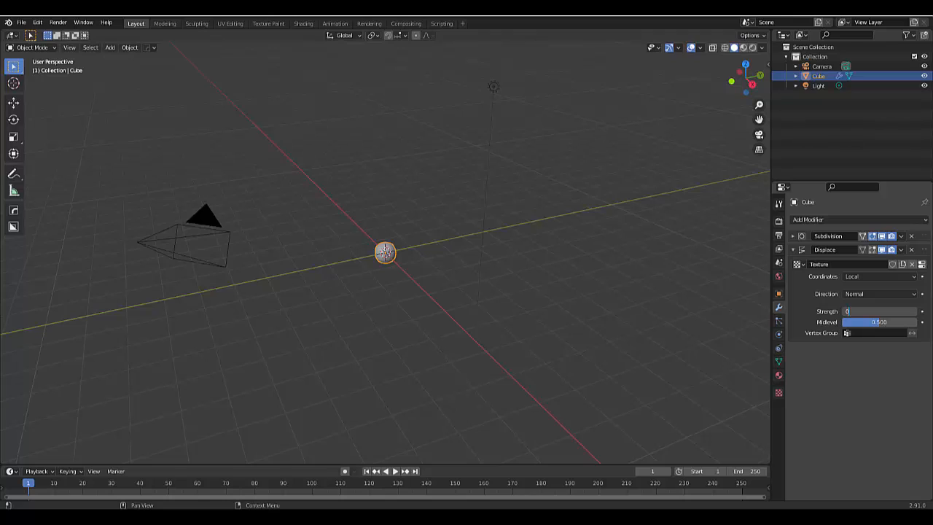
{"action": "type", "text": ".15"}
{"action": "key", "text": "Return"}
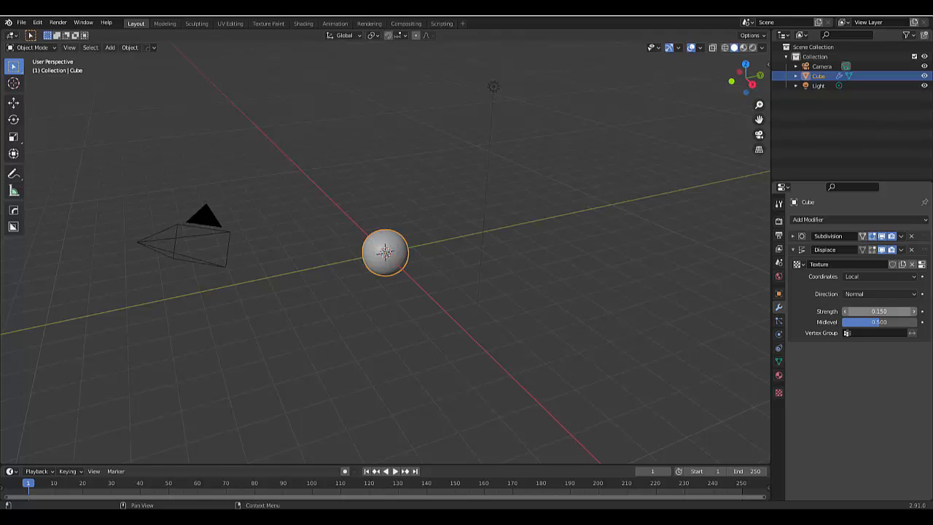
Change the displacement texture's type to Clouds with the Improved Perlin noise basis
{"action": "left_click", "coordinate": [922, 265]}
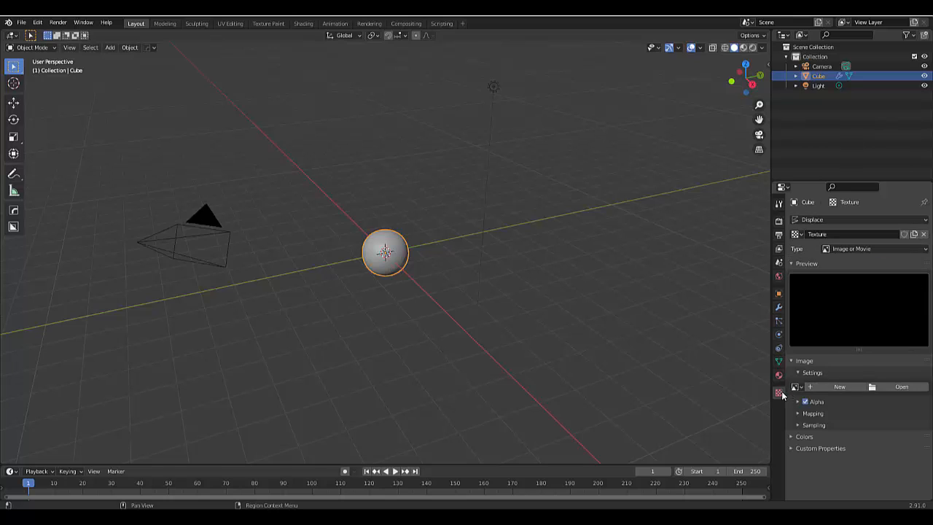
{"action": "left_click", "coordinate": [865, 251]}
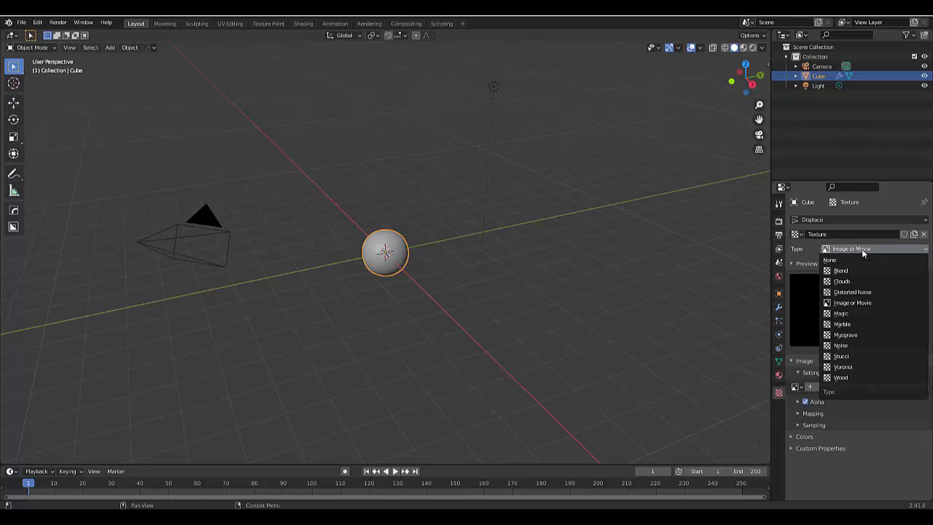
{"action": "left_click", "coordinate": [852, 282]}
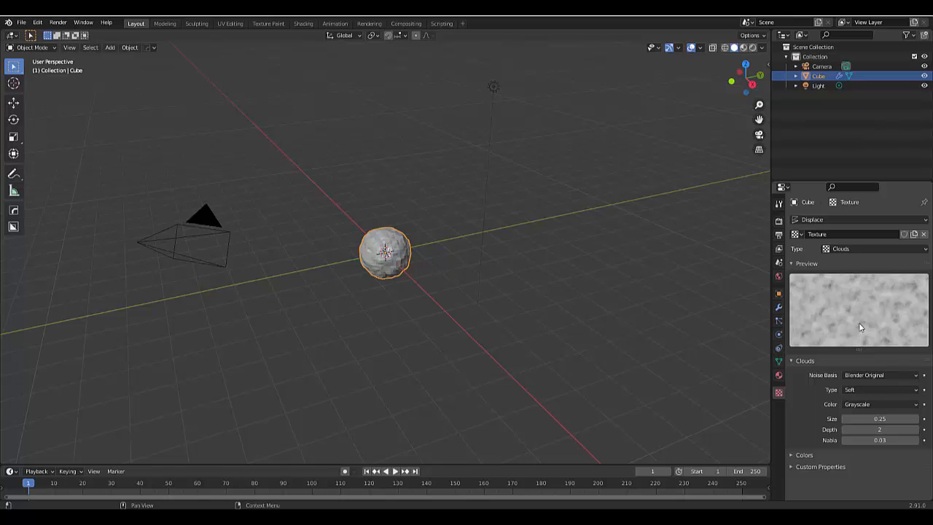
{"action": "left_click", "coordinate": [871, 374]}
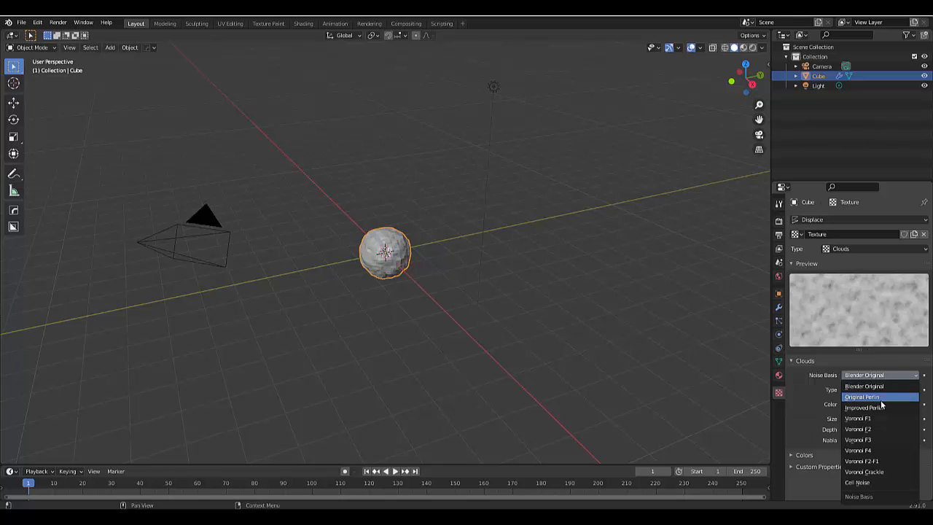
{"action": "left_click", "coordinate": [885, 408]}
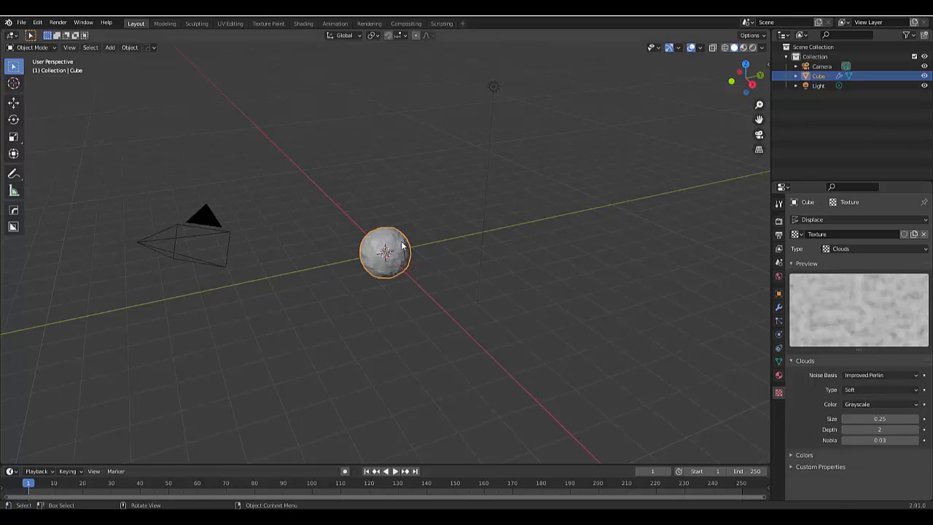
Apply smooth shading to the displaced ball
{"action": "right_click", "coordinate": [382, 265]}
{"action": "right_click", "coordinate": [367, 264]}
{"action": "left_click", "coordinate": [363, 263]}
Set the Clouds texture's size to 0.35 and check the ball's surface up close
{"action": "left_click", "coordinate": [880, 418]}
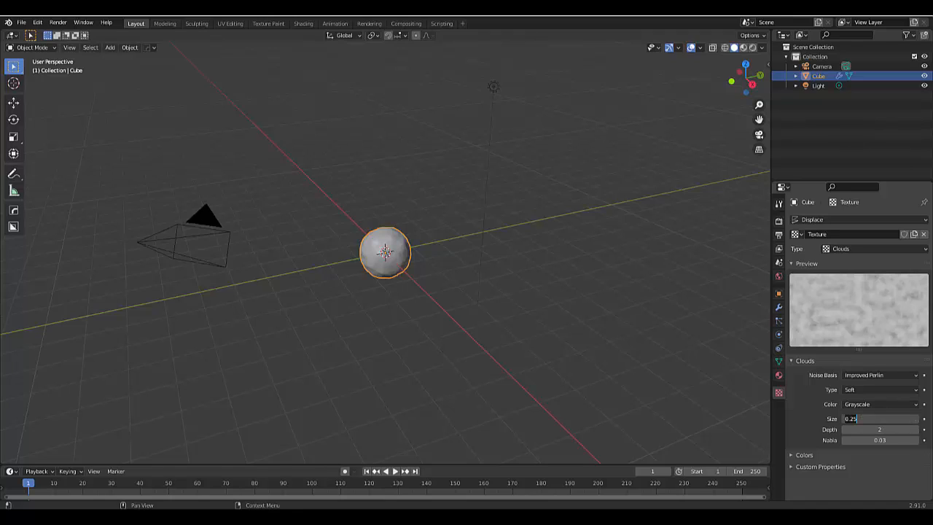
{"action": "type", "text": "0.35"}
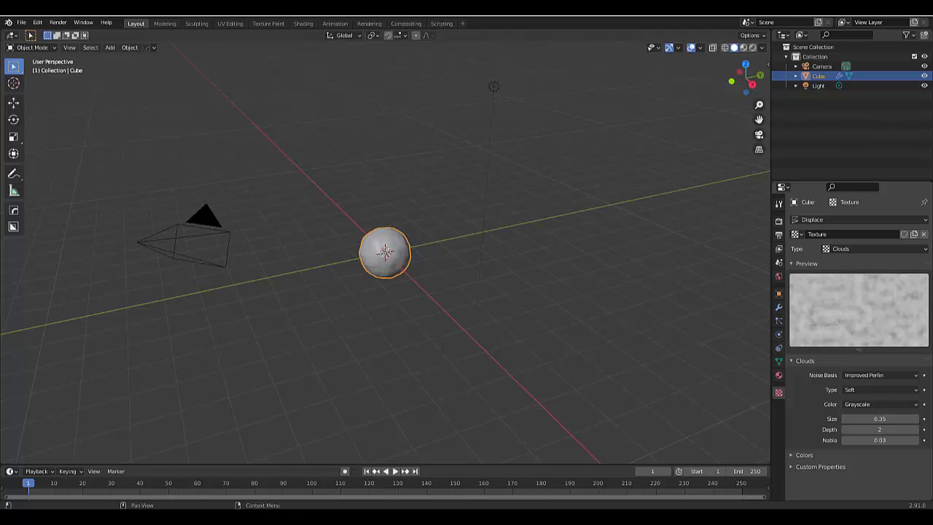
{"action": "key", "text": "Return"}
{"action": "scroll", "coordinate": [395, 257], "scroll_direction": "up", "scroll_amount": 4}
{"action": "scroll", "coordinate": [395, 256], "scroll_direction": "up", "scroll_amount": 3}
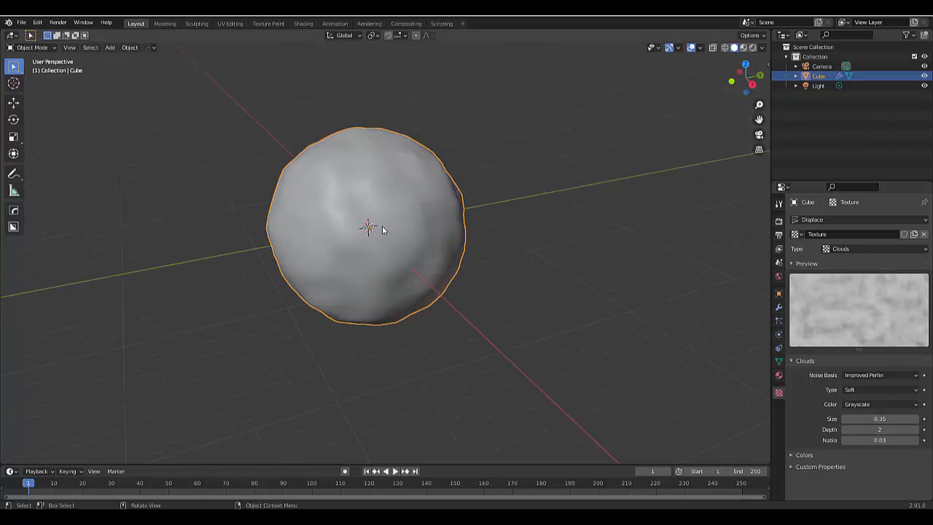
{"action": "scroll", "coordinate": [385, 222], "scroll_direction": "down", "scroll_amount": 1}
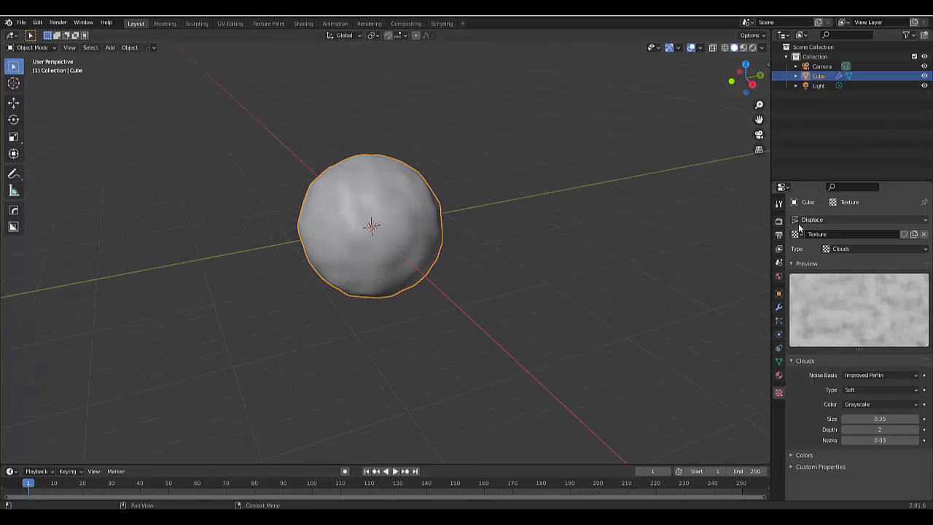
Add a second Displace modifier to the ball and set its strength to 0.1
{"action": "left_click", "coordinate": [778, 309]}
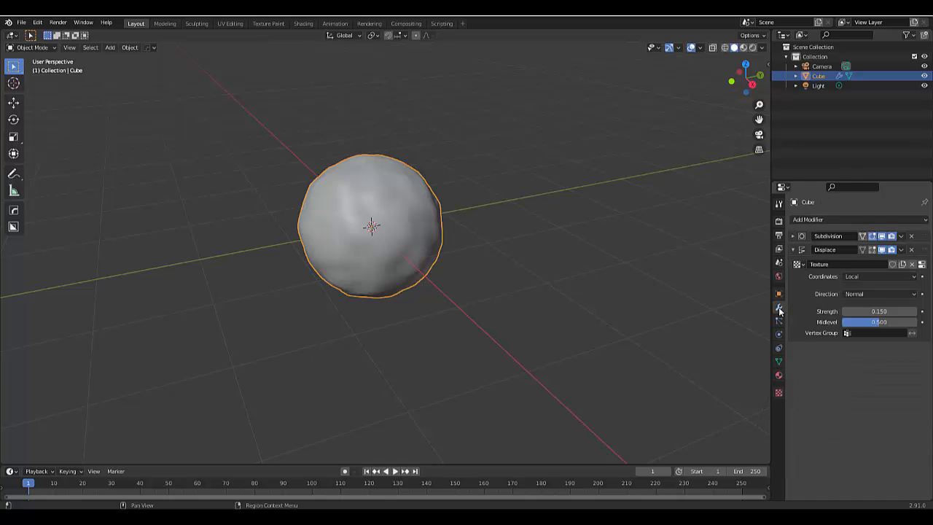
{"action": "left_click", "coordinate": [810, 221]}
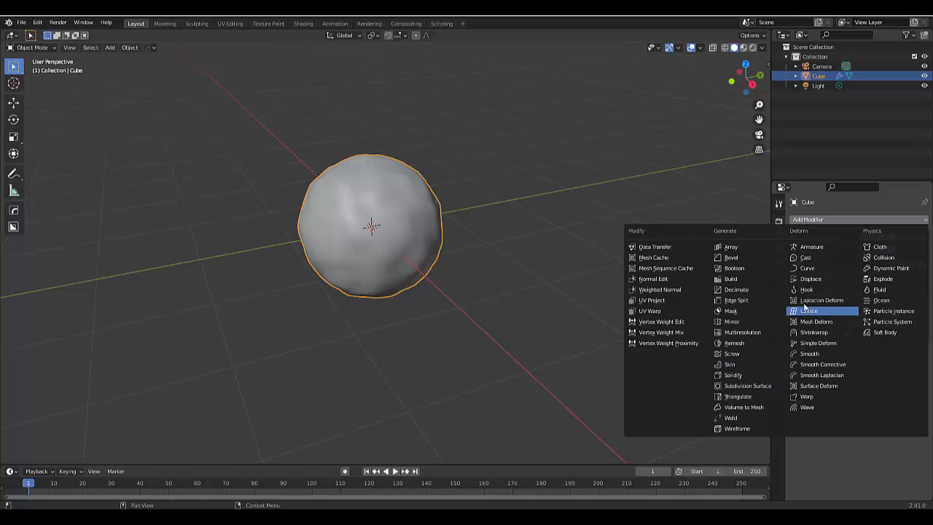
{"action": "left_click", "coordinate": [811, 280]}
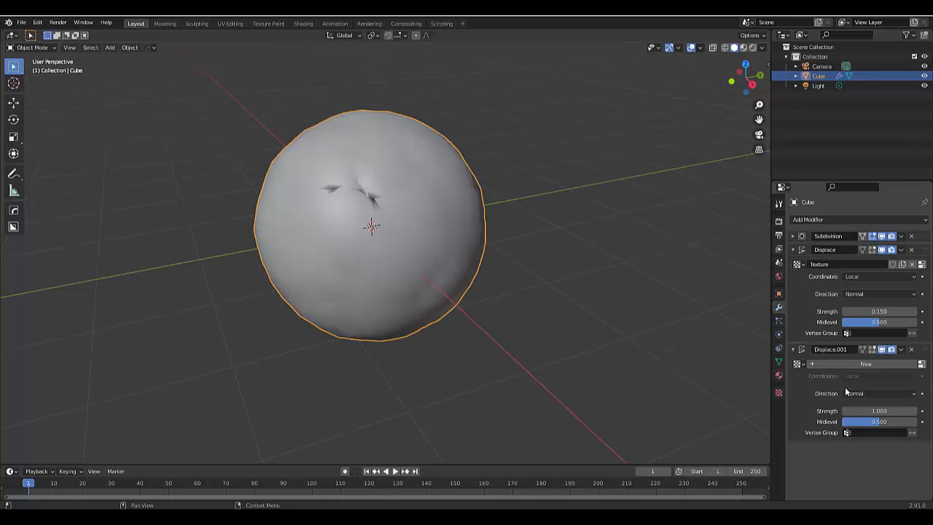
{"action": "left_click", "coordinate": [879, 410]}
{"action": "type", "text": "0.1"}
{"action": "key", "text": "Return"}
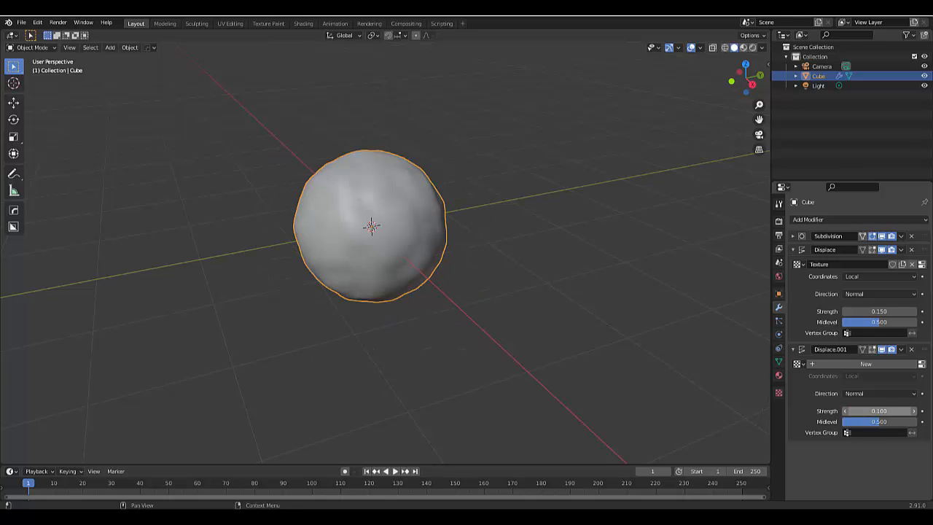
Create a new Clouds texture for the second Displace modifier and set its size to 0.28
{"action": "left_click", "coordinate": [878, 366]}
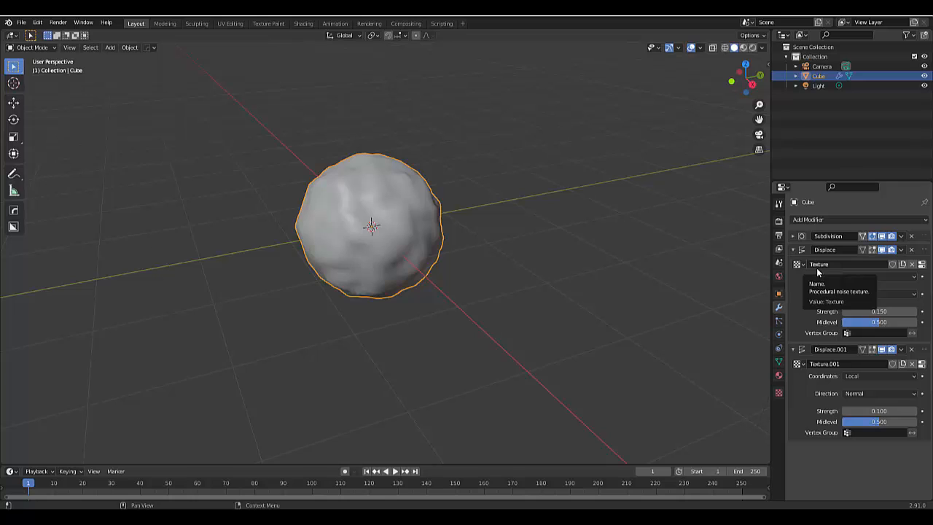
{"action": "scroll", "coordinate": [360, 268], "scroll_direction": "up", "scroll_amount": 3}
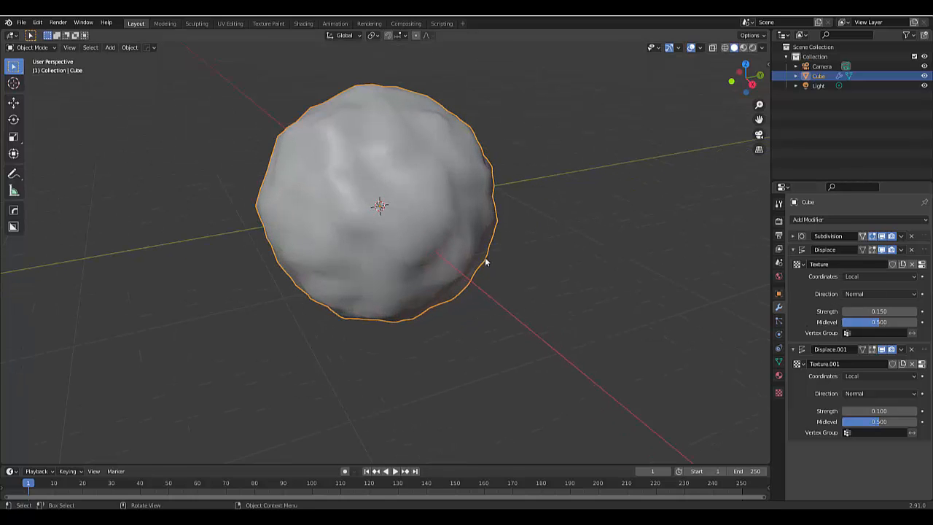
{"action": "left_click", "coordinate": [922, 363]}
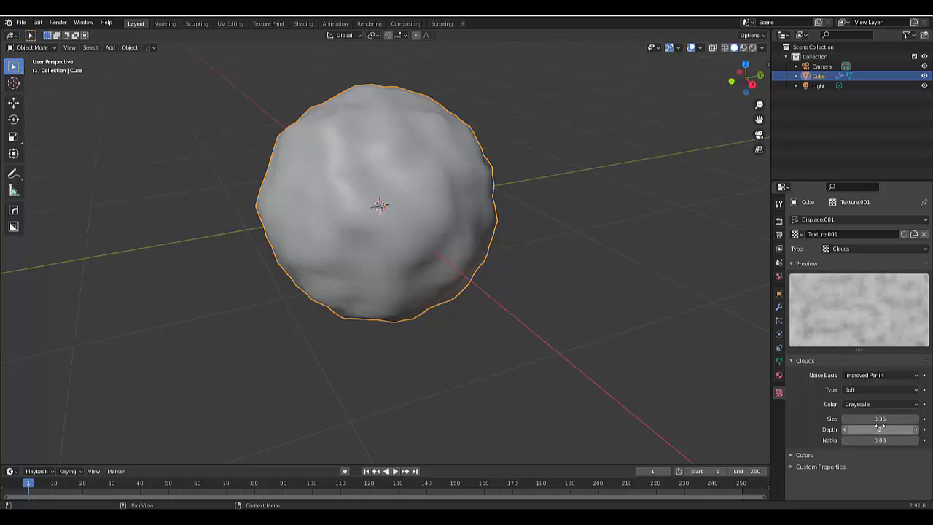
{"action": "left_click", "coordinate": [778, 309]}
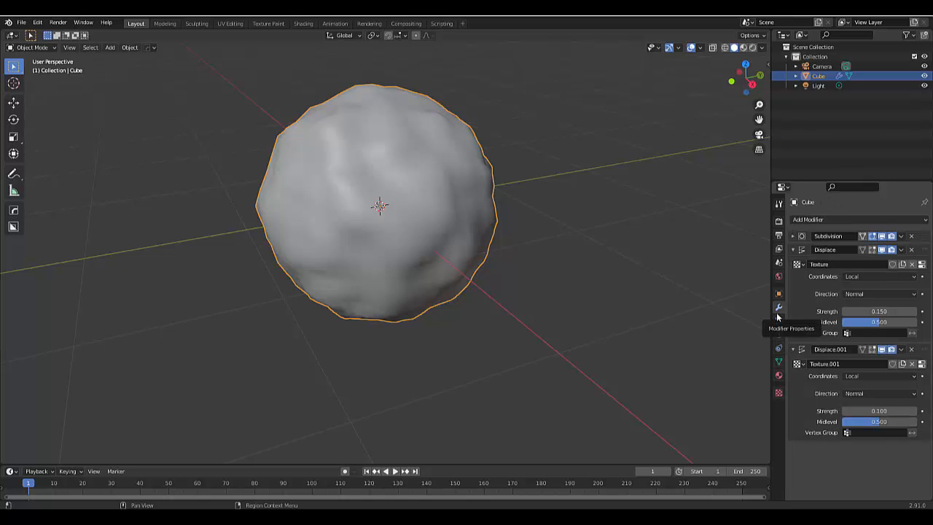
{"action": "left_click", "coordinate": [779, 392]}
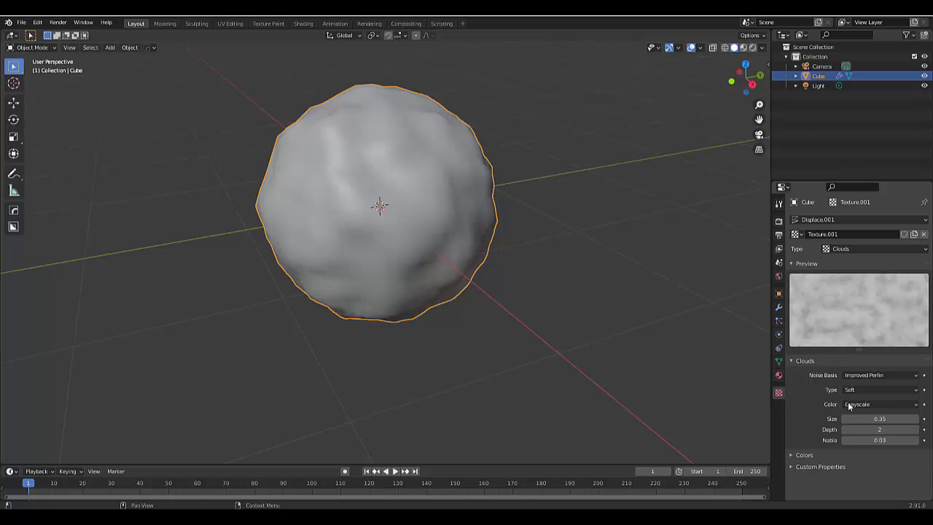
{"action": "mouse_move", "coordinate": [880, 419]}
{"action": "left_mouse_down"}
{"action": "mouse_move", "coordinate": [912, 419]}
{"action": "mouse_move", "coordinate": [871, 419]}
{"action": "left_mouse_up"}
{"action": "middle_click_drag", "start_coordinate": [663, 316], "coordinate": [523, 314]}
{"action": "scroll", "coordinate": [509, 339], "scroll_direction": "up", "scroll_amount": 5}
View the ball from the front, enlarge the timeline area and turn it into a Shader Editor
{"action": "key", "text": "KP_1"}
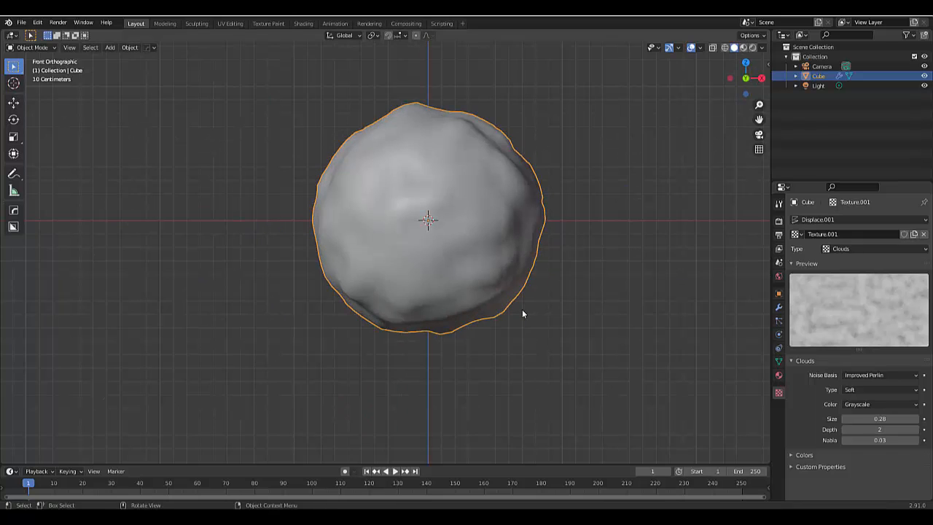
{"action": "scroll", "coordinate": [522, 314], "scroll_direction": "down", "scroll_amount": 4}
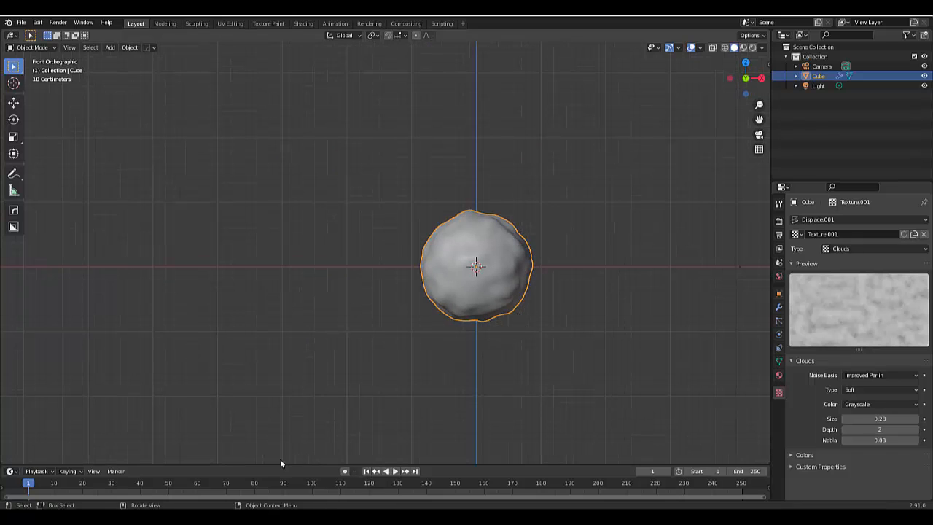
{"action": "scroll", "coordinate": [337, 271], "scroll_direction": "down", "scroll_amount": 4}
{"action": "scroll", "coordinate": [430, 350], "scroll_direction": "up", "scroll_amount": 2}
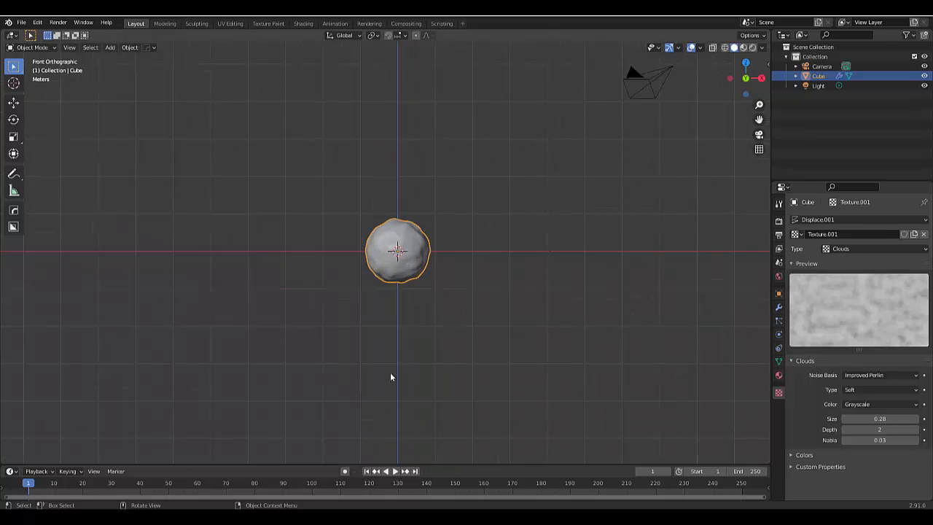
{"action": "left_click_drag", "start_coordinate": [269, 464], "coordinate": [279, 268]}
{"action": "left_click", "coordinate": [10, 275]}
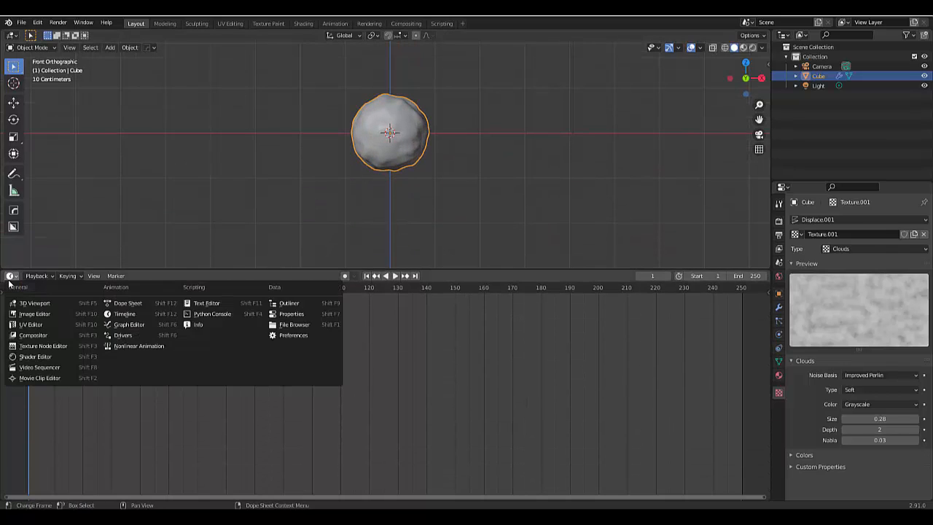
{"action": "left_click", "coordinate": [32, 357]}
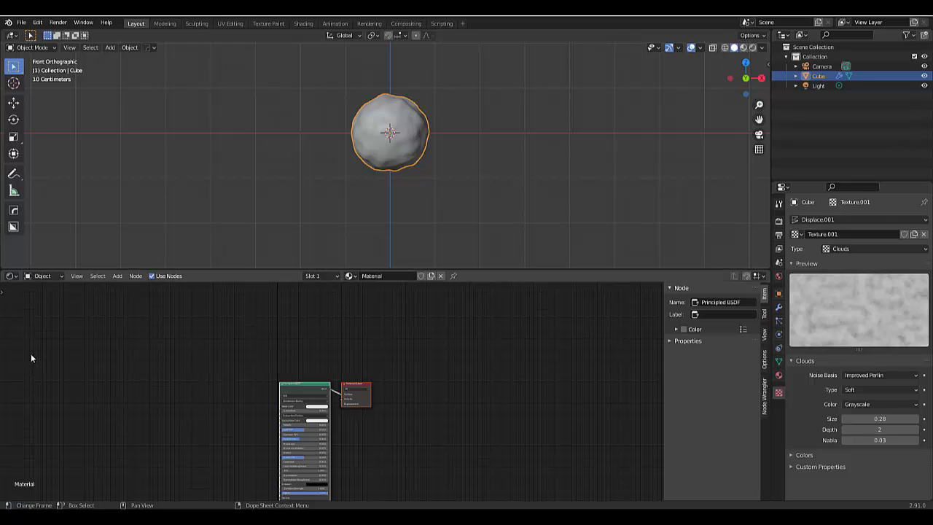
{"action": "scroll", "coordinate": [161, 345], "scroll_direction": "down", "scroll_amount": 2}
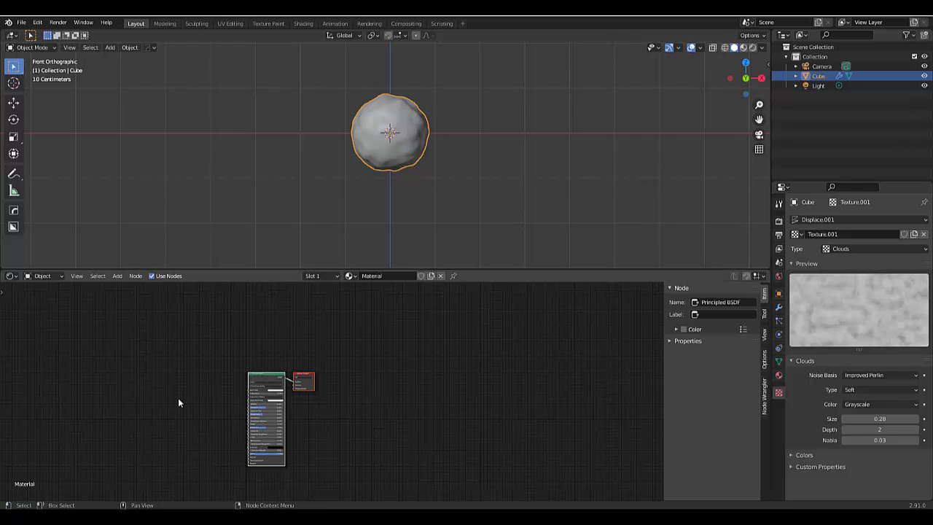
{"action": "scroll", "coordinate": [186, 420], "scroll_direction": "up", "scroll_amount": 1}
{"action": "scroll", "coordinate": [437, 434], "scroll_direction": "down", "scroll_amount": 1}
{"action": "scroll", "coordinate": [219, 427], "scroll_direction": "up", "scroll_amount": 1}
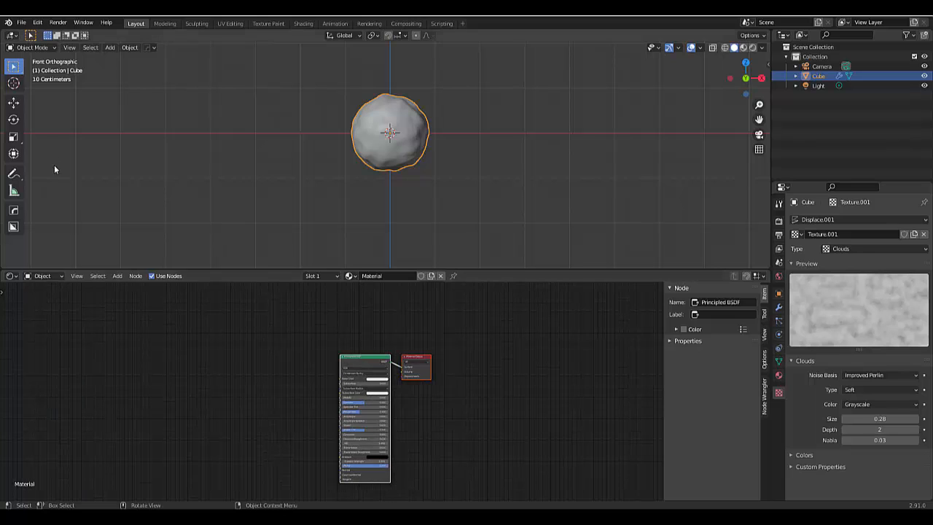
Search the add-ons in the preferences for "node" to check whether Node Wrangler is enabled
{"action": "left_click", "coordinate": [38, 23]}
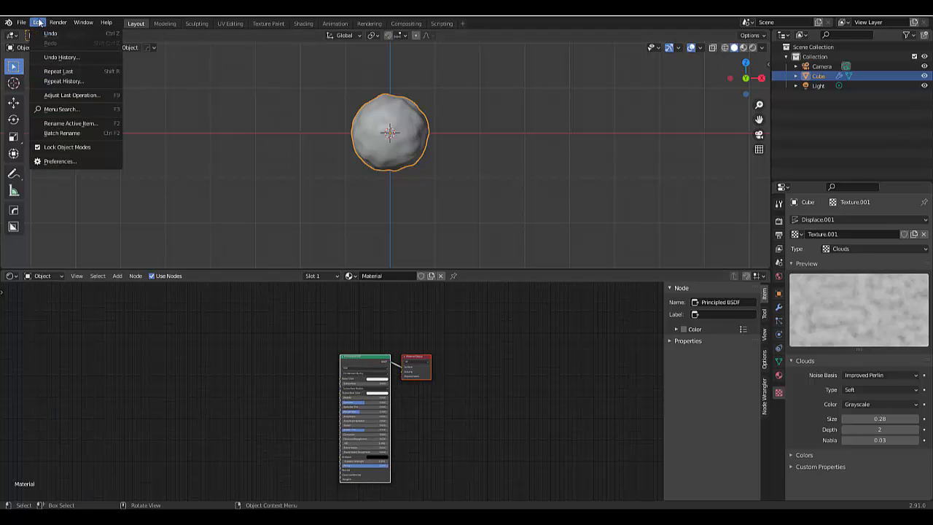
{"action": "left_click", "coordinate": [55, 162]}
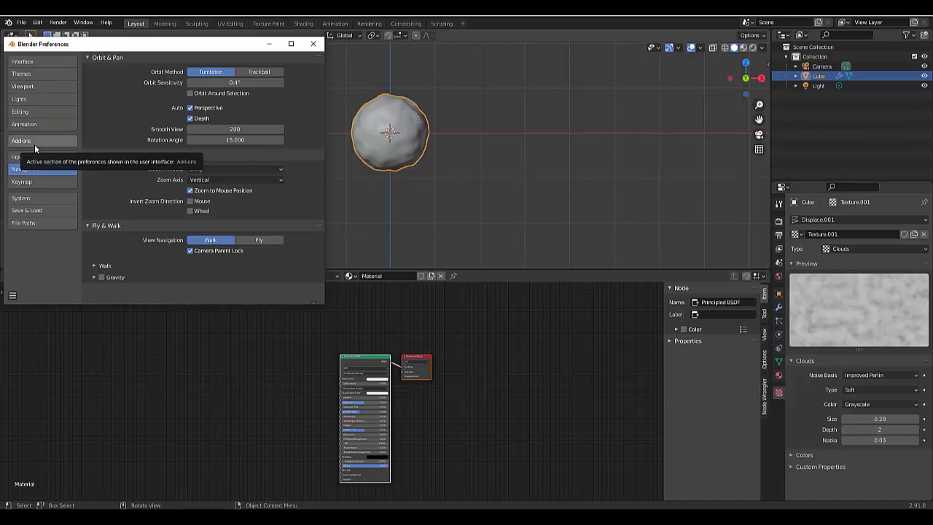
{"action": "left_click", "coordinate": [34, 144]}
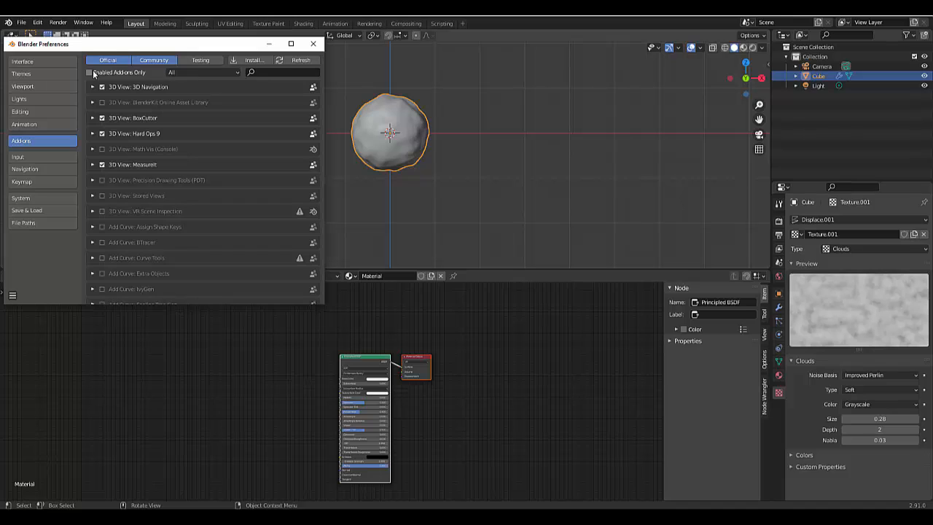
{"action": "left_click", "coordinate": [277, 73]}
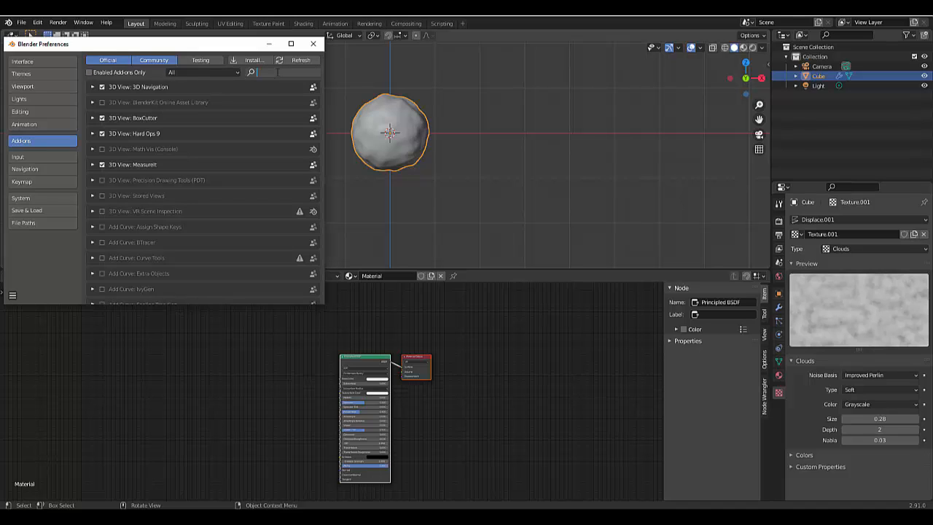
{"action": "type", "text": "node"}
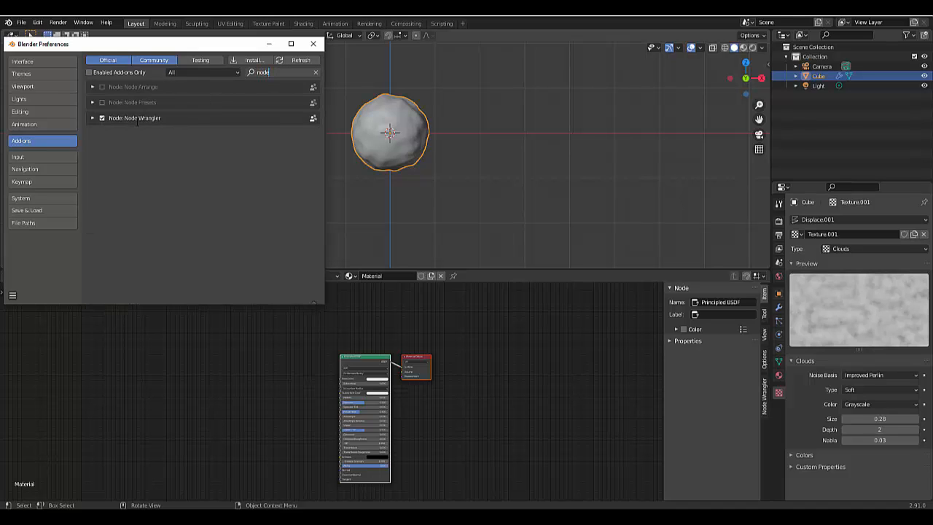
{"action": "left_click", "coordinate": [316, 45]}
Add a Map Range node to the ball's material and connect its Result to the Principled BSDF's Roughness
{"action": "scroll", "coordinate": [306, 317], "scroll_direction": "down", "scroll_amount": 2}
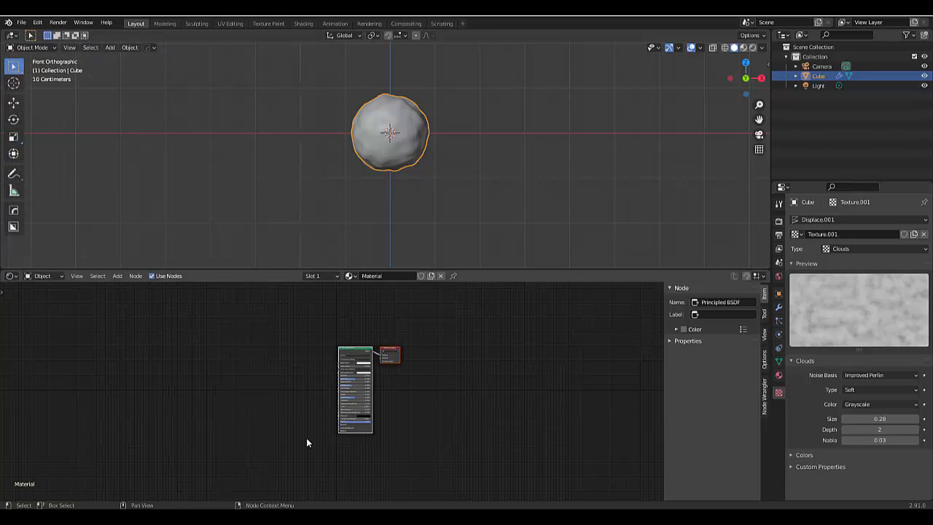
{"action": "scroll", "coordinate": [307, 443], "scroll_direction": "up", "scroll_amount": 6}
{"action": "scroll", "coordinate": [367, 396], "scroll_direction": "down", "scroll_amount": 4}
{"action": "scroll", "coordinate": [348, 364], "scroll_direction": "up", "scroll_amount": 7}
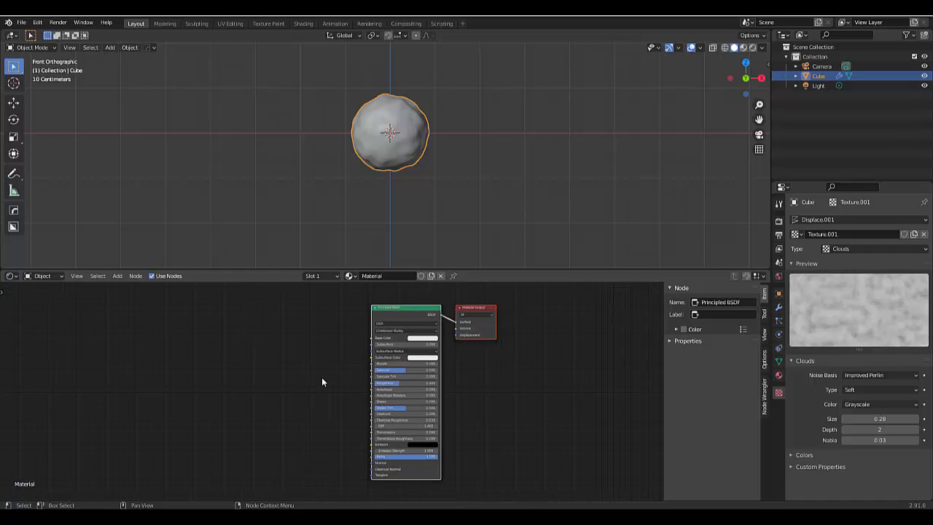
{"action": "scroll", "coordinate": [311, 386], "scroll_direction": "up", "scroll_amount": 1}
{"action": "scroll", "coordinate": [292, 361], "scroll_direction": "down", "scroll_amount": 2}
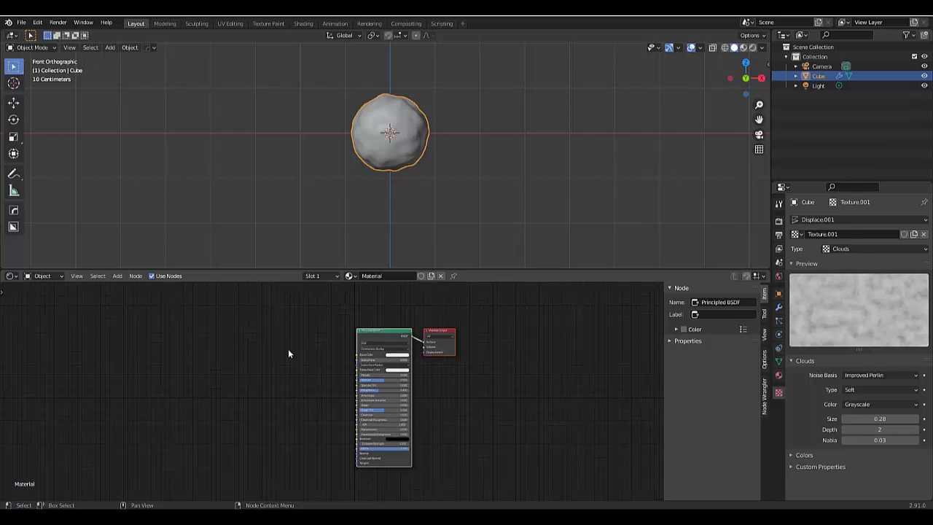
{"action": "scroll", "coordinate": [285, 369], "scroll_direction": "up", "scroll_amount": 3}
{"action": "key", "text": "shift+a"}
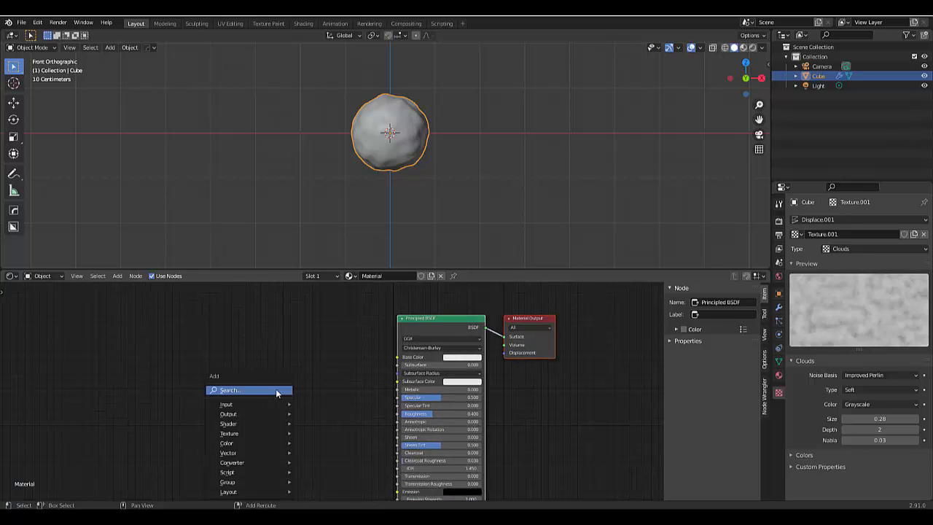
{"action": "left_click", "coordinate": [275, 391]}
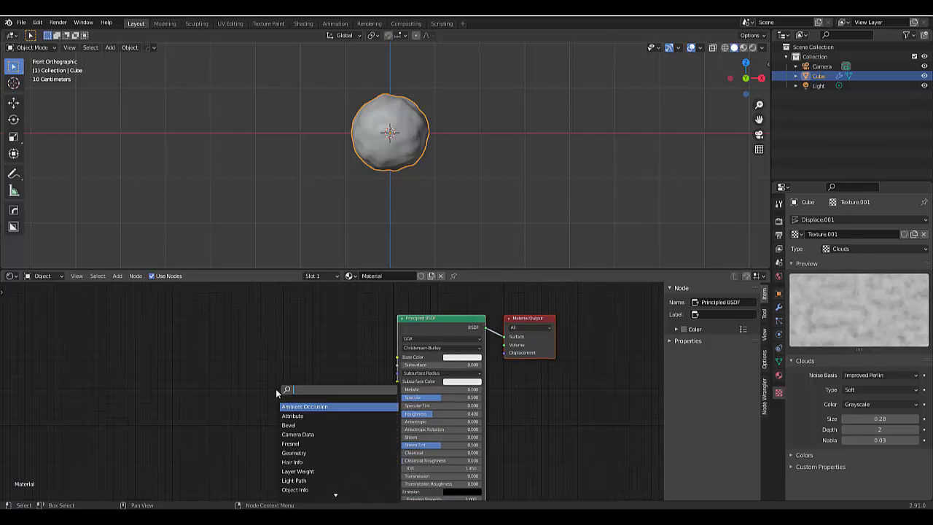
{"action": "type", "text": "map range"}
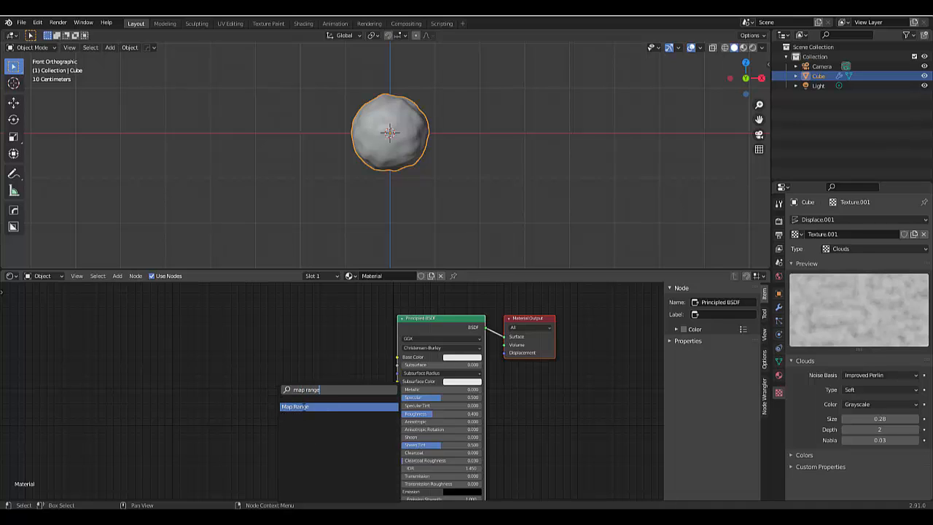
{"action": "left_click", "coordinate": [306, 406]}
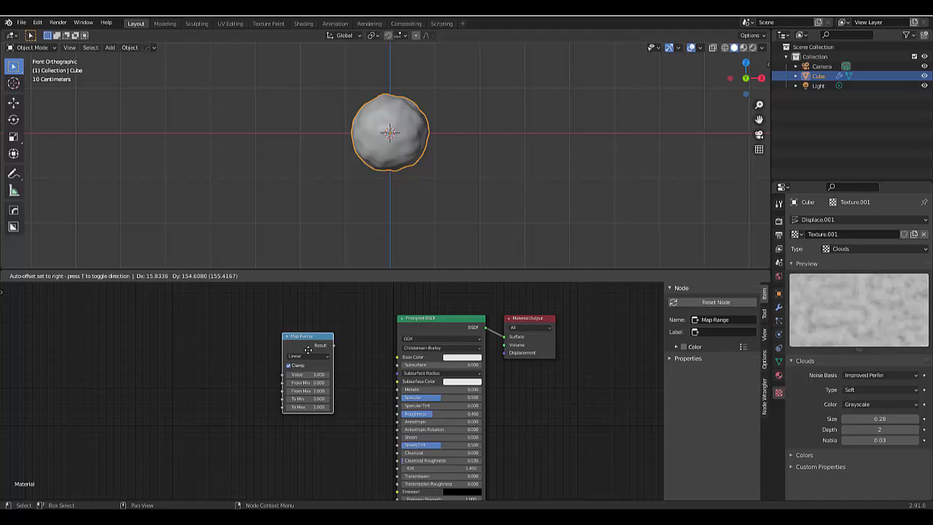
{"action": "left_click", "coordinate": [302, 349]}
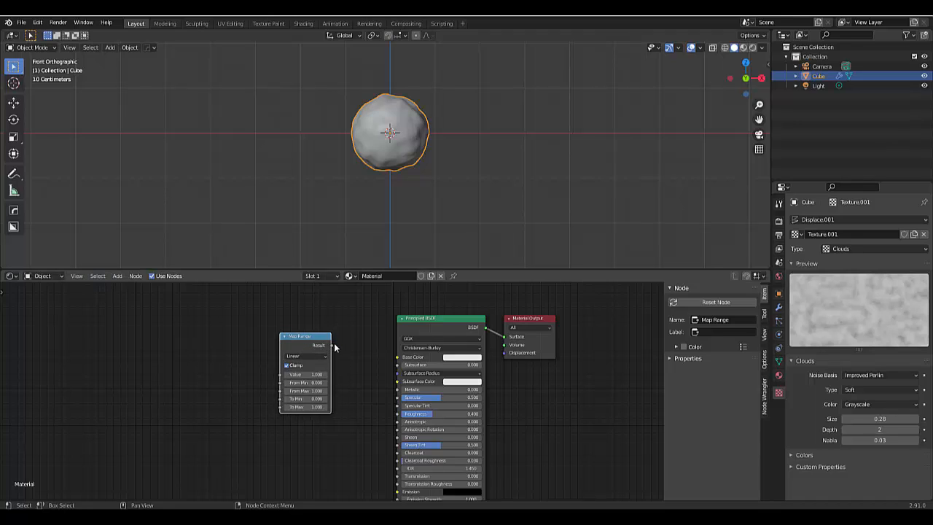
{"action": "left_click_drag", "start_coordinate": [332, 348], "coordinate": [399, 416]}
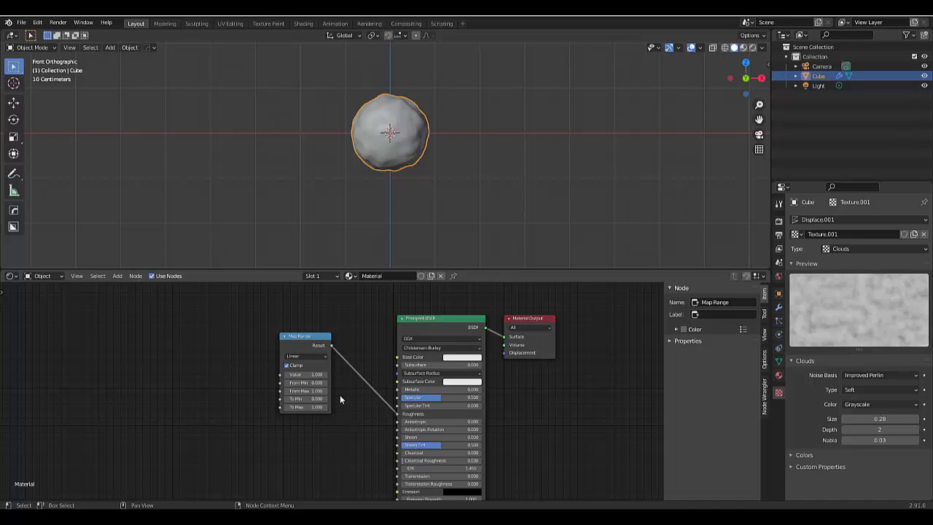
Turn off node use for the ball's material and set its base color to bright green
{"action": "left_click", "coordinate": [779, 375]}
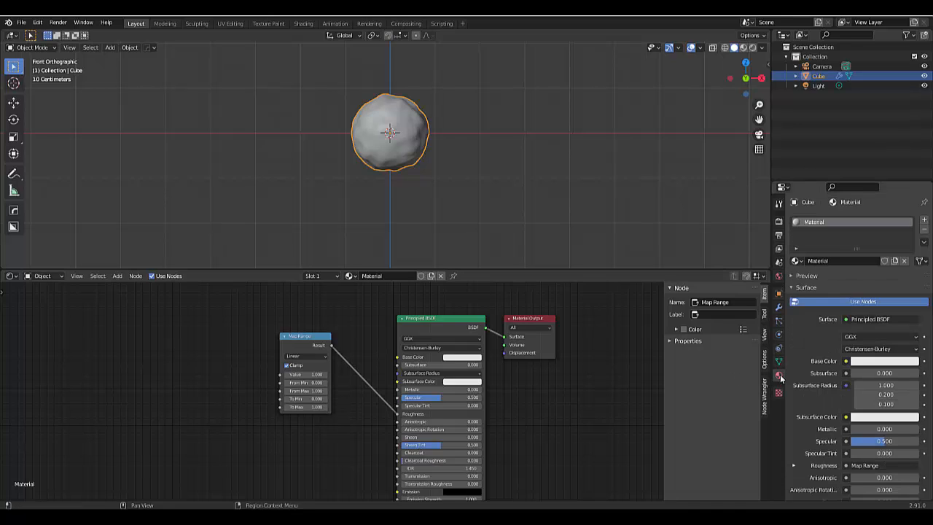
{"action": "left_click", "coordinate": [832, 303]}
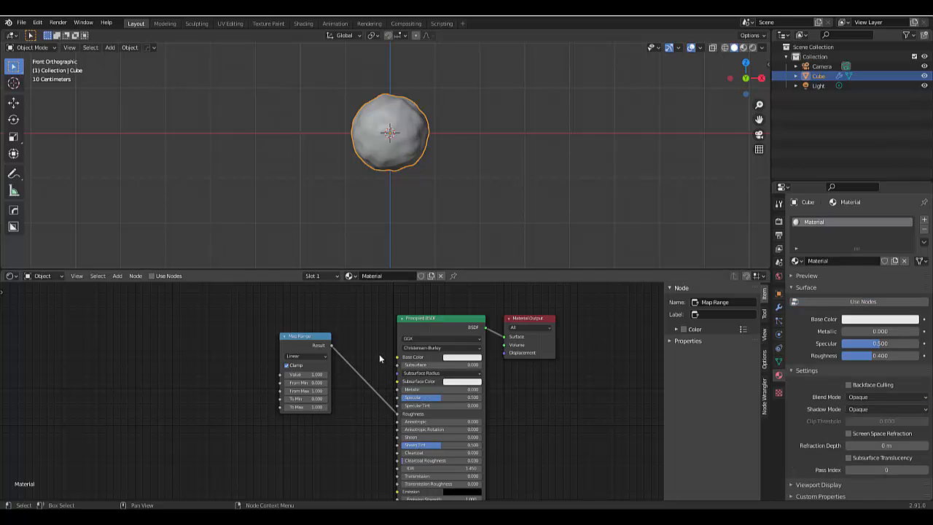
{"action": "left_click", "coordinate": [870, 320]}
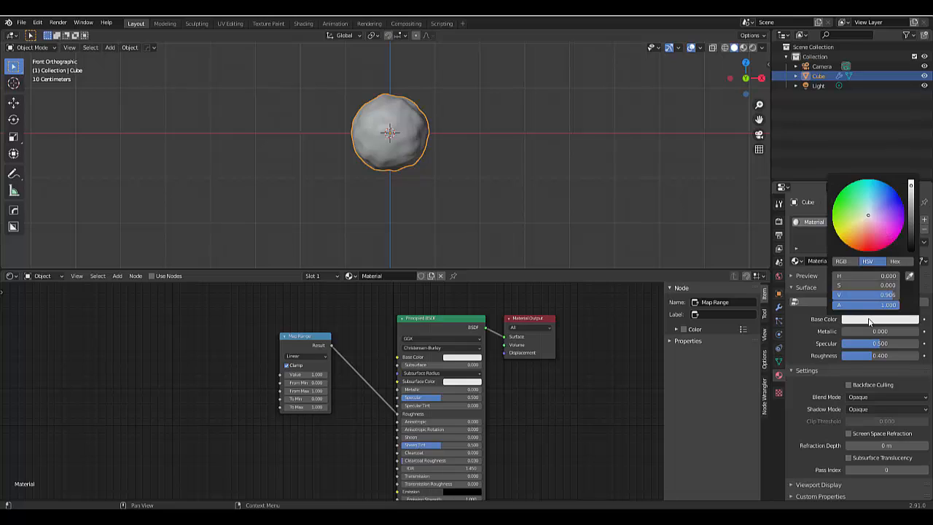
{"action": "left_click", "coordinate": [842, 207]}
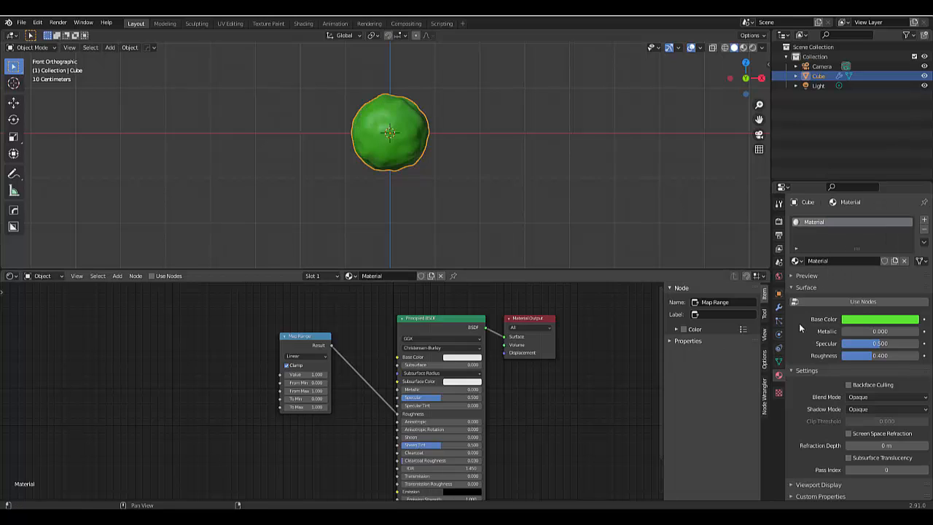
Set the material's base color to pure white with saturation 0 and value 1
{"action": "left_click", "coordinate": [854, 320]}
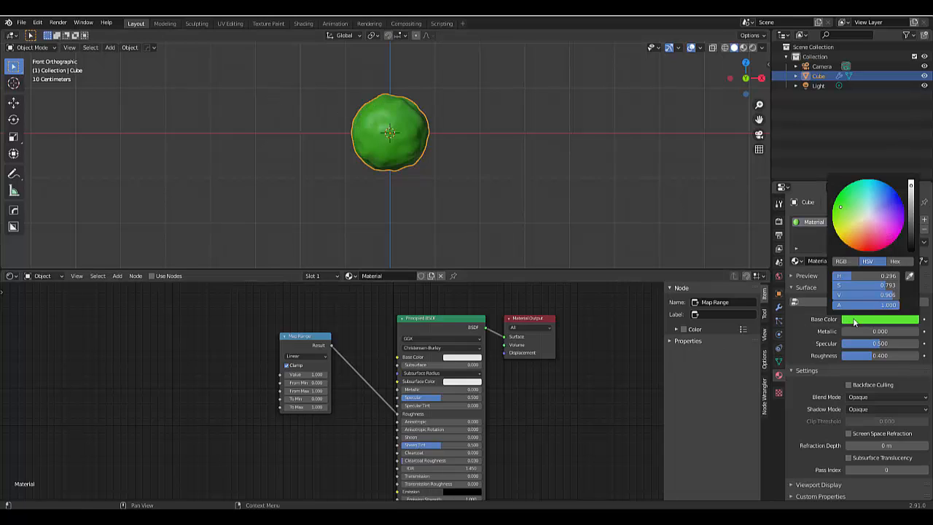
{"action": "left_click", "coordinate": [869, 218]}
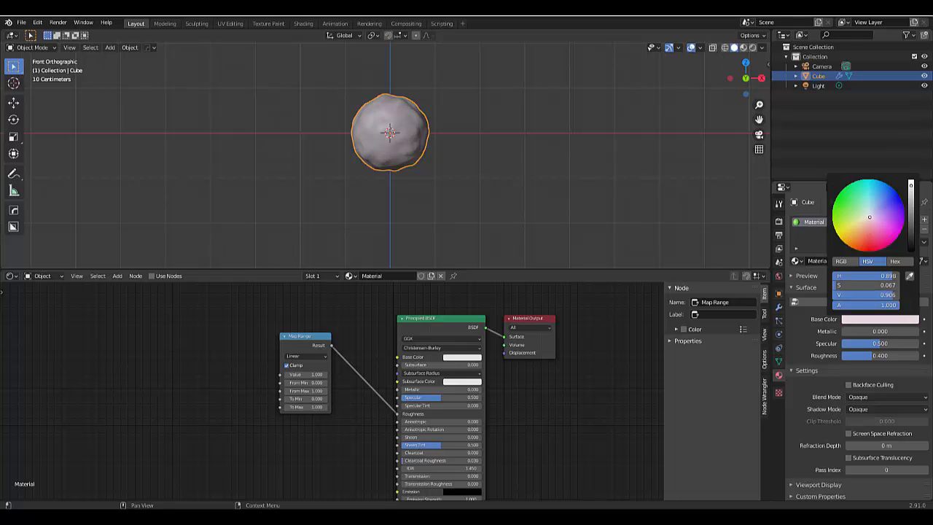
{"action": "left_click", "coordinate": [910, 191]}
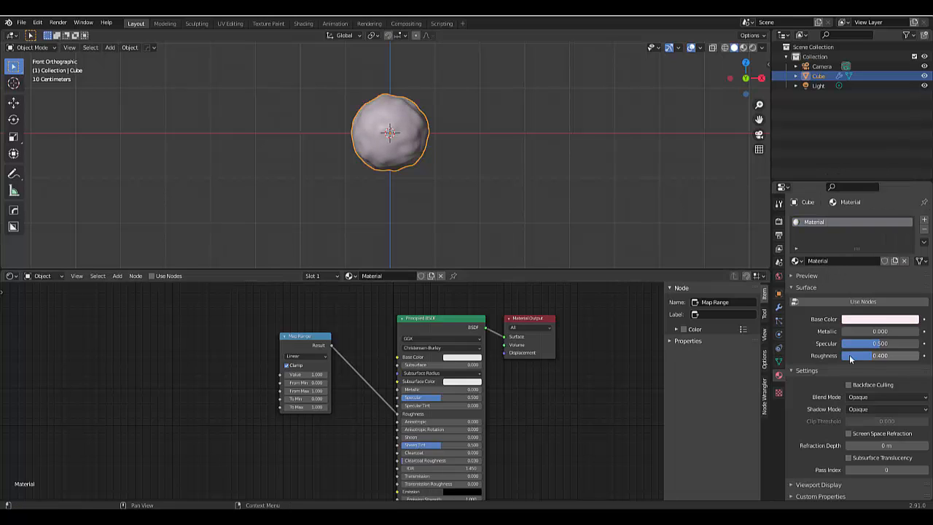
{"action": "left_click", "coordinate": [875, 320]}
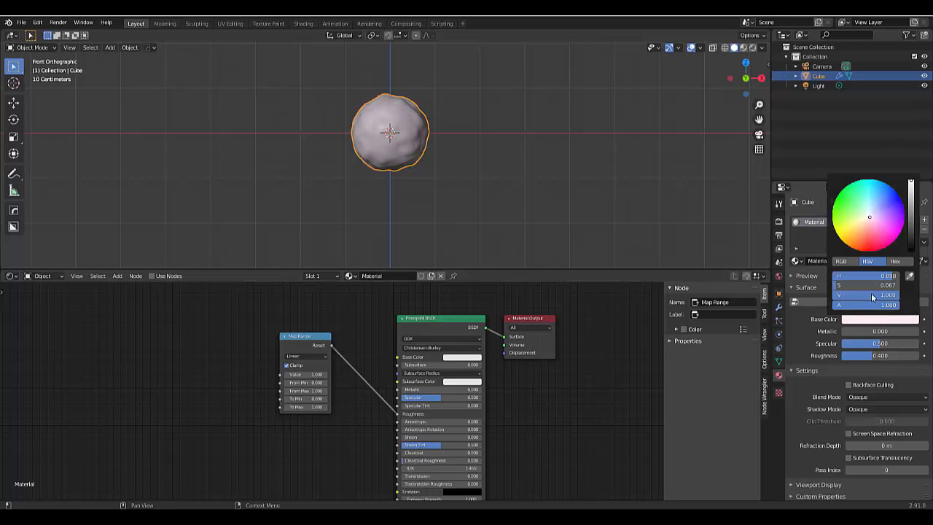
{"action": "left_click", "coordinate": [869, 219]}
{"action": "left_click_drag", "start_coordinate": [846, 287], "coordinate": [832, 288]}
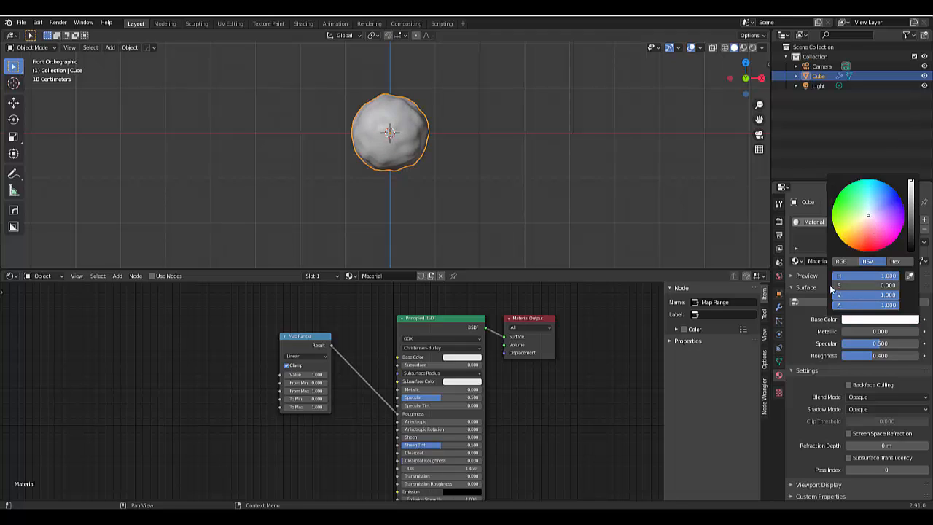
Add a Noise Texture node to the ball's material and connect its Fac output to the Map Range's Value
{"action": "key", "text": "shift+a"}
{"action": "left_click", "coordinate": [221, 386]}
{"action": "type", "text": "noise"}
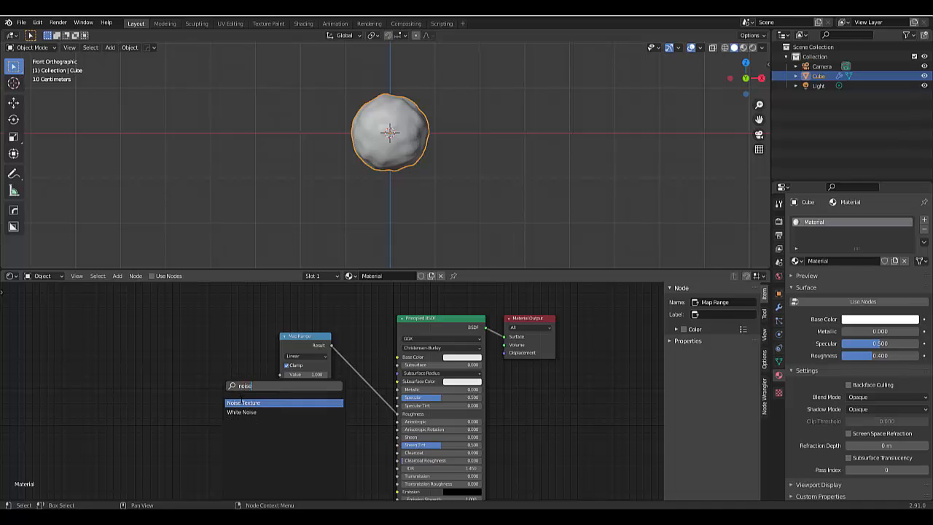
{"action": "left_click", "coordinate": [245, 403]}
{"action": "left_click", "coordinate": [177, 361]}
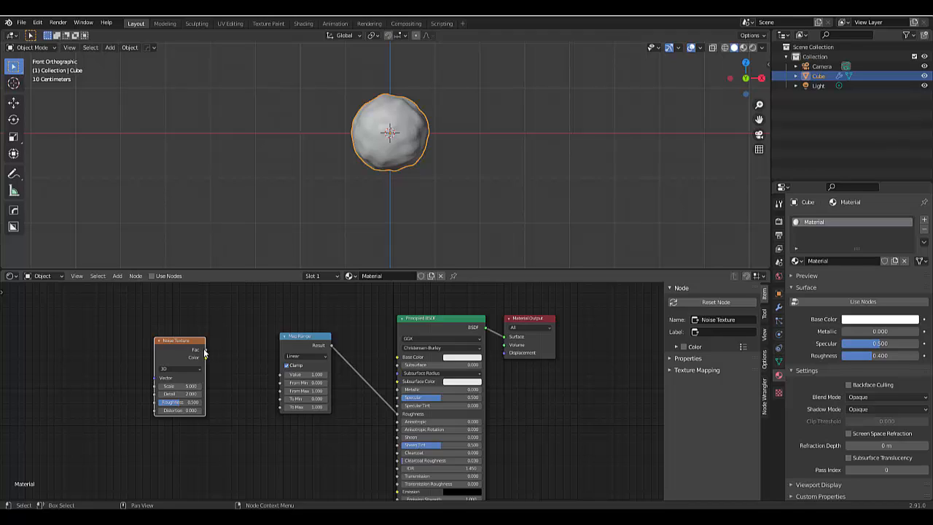
{"action": "left_click", "coordinate": [117, 276]}
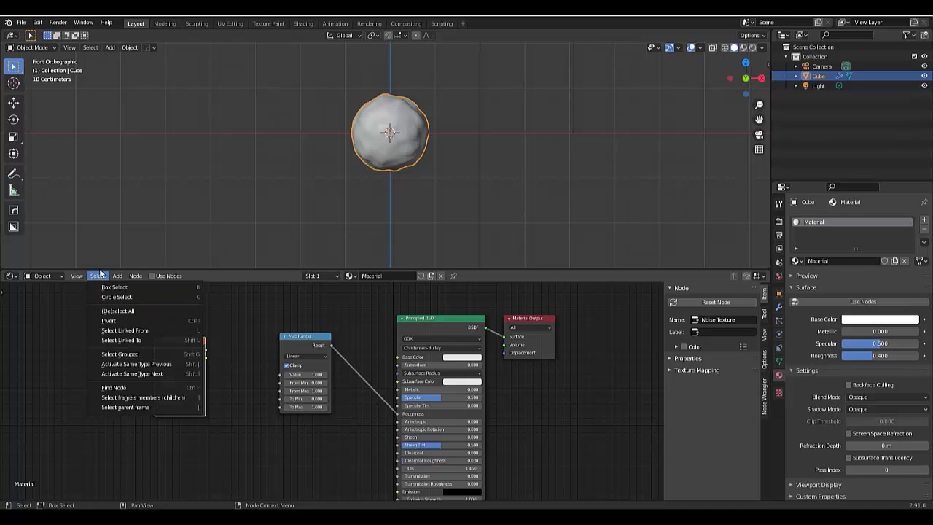
{"action": "left_click", "coordinate": [99, 274]}
{"action": "key", "text": "shift+a"}
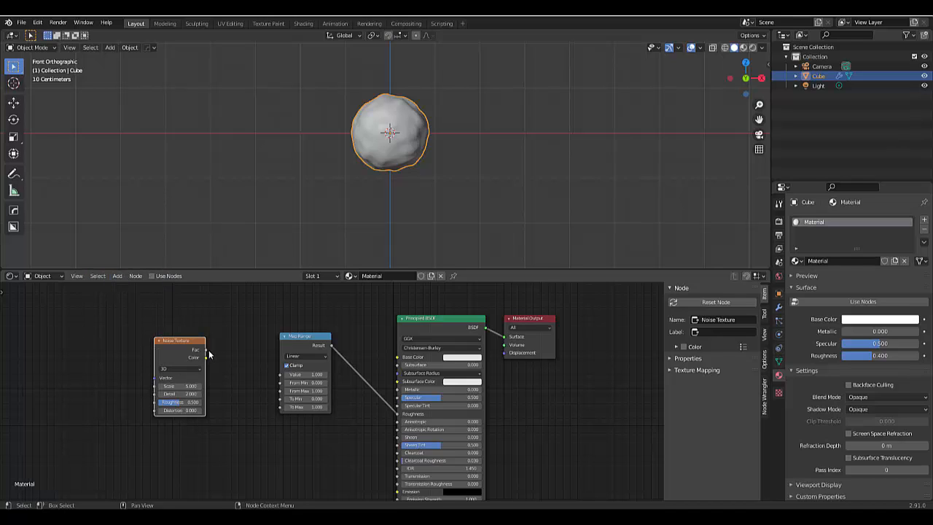
{"action": "left_click_drag", "start_coordinate": [207, 350], "coordinate": [279, 375]}
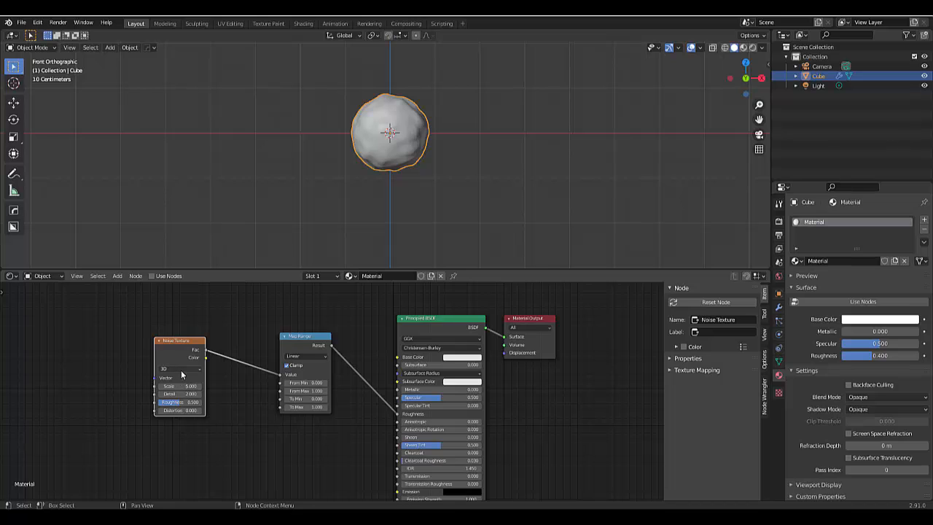
Add a Bump node, feeding the Noise Texture's Fac into its Height and its Normal into the Principled BSDF's Normal
{"action": "scroll", "coordinate": [297, 328], "scroll_direction": "down", "scroll_amount": 1}
{"action": "scroll", "coordinate": [298, 327], "scroll_direction": "down", "scroll_amount": 1}
{"action": "scroll", "coordinate": [286, 444], "scroll_direction": "up", "scroll_amount": 2}
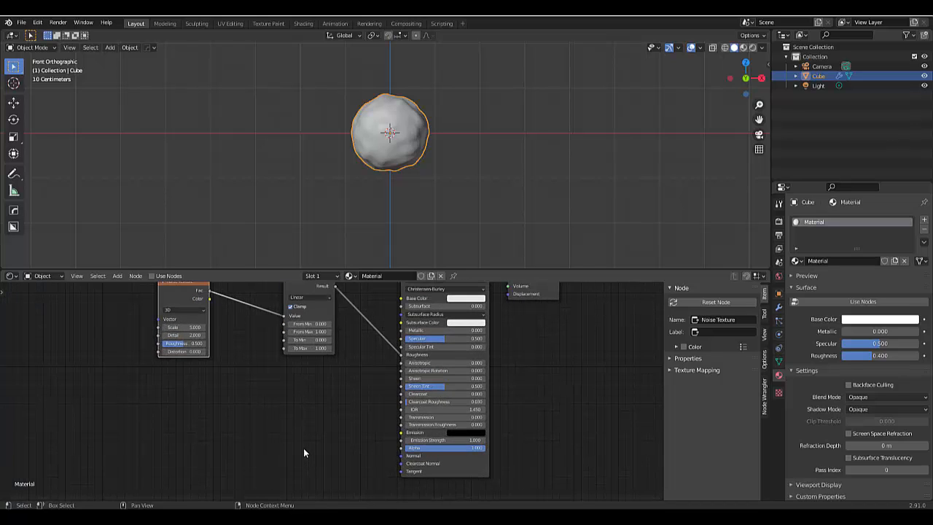
{"action": "key", "text": "shift+a"}
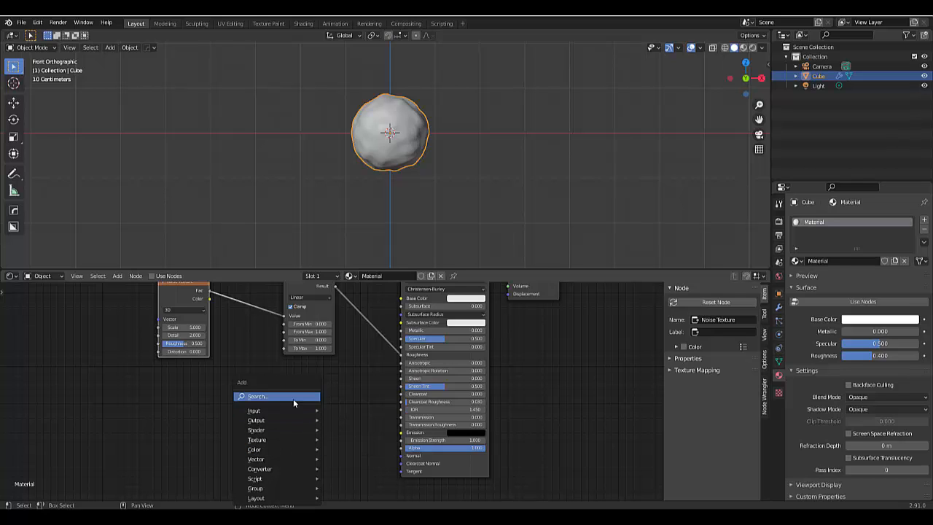
{"action": "left_click", "coordinate": [98, 276]}
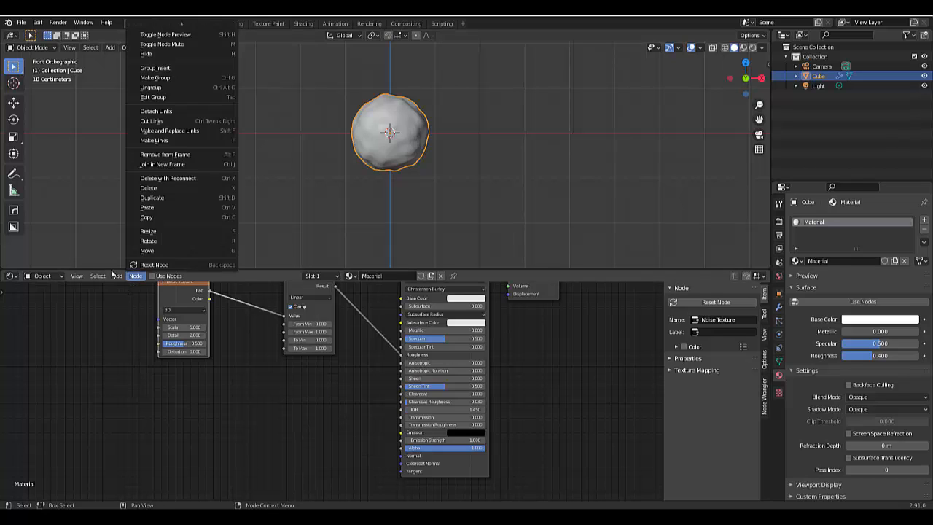
{"action": "left_click", "coordinate": [121, 285]}
{"action": "type", "text": "b"}
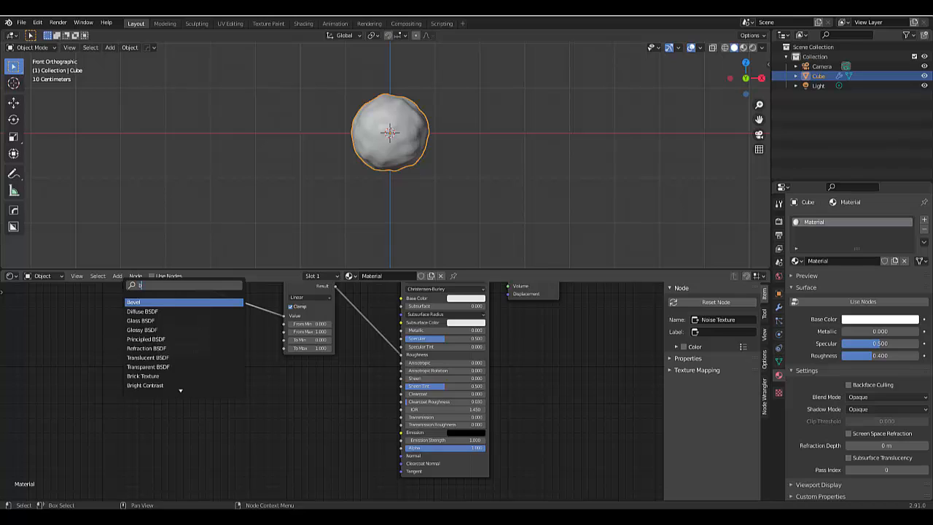
{"action": "type", "text": "ump"}
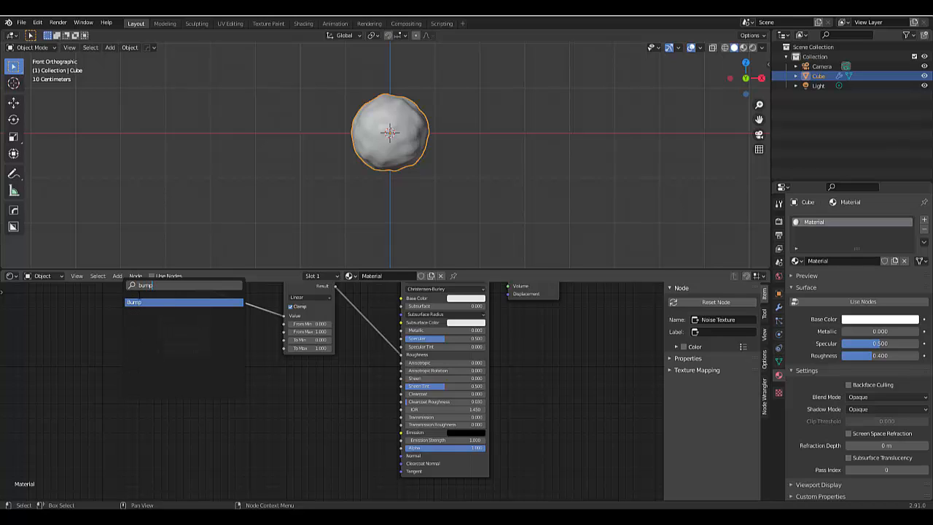
{"action": "left_click", "coordinate": [147, 303]}
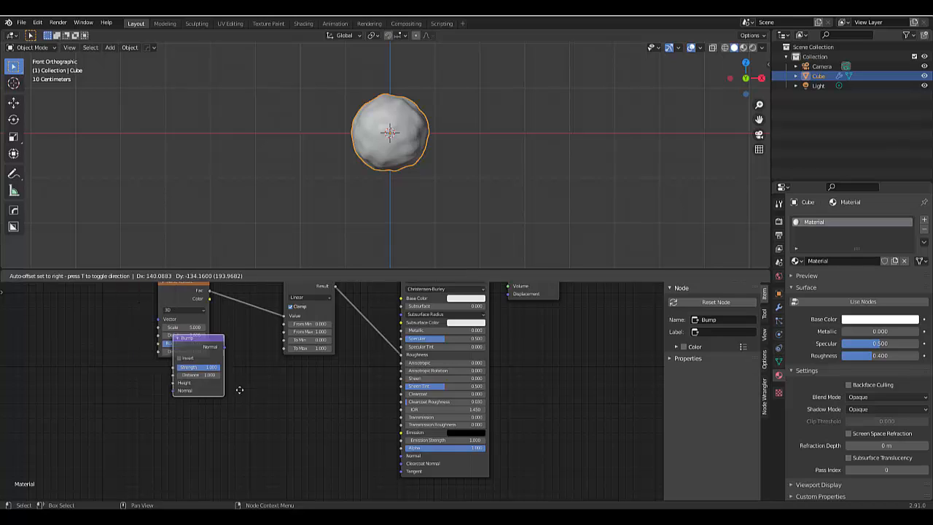
{"action": "left_click", "coordinate": [353, 406]}
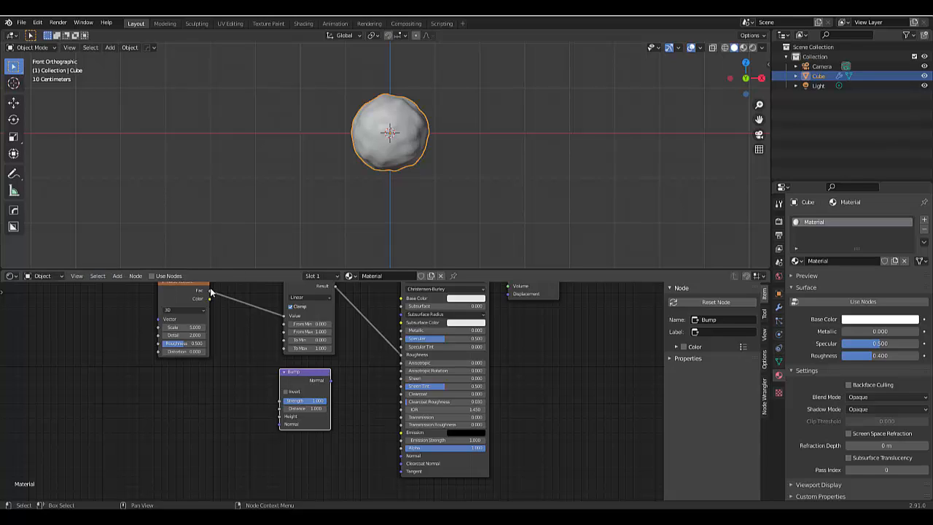
{"action": "left_click_drag", "start_coordinate": [210, 294], "coordinate": [279, 416]}
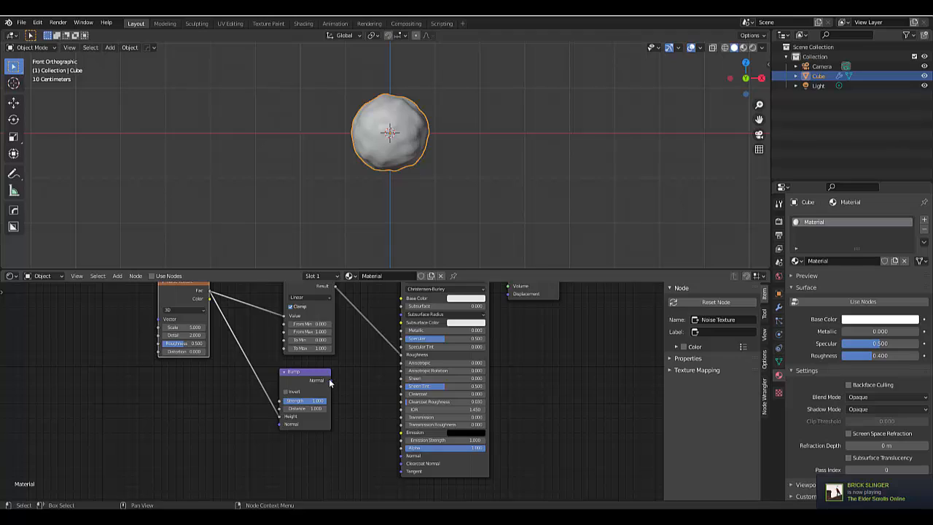
{"action": "left_click_drag", "start_coordinate": [330, 380], "coordinate": [402, 455]}
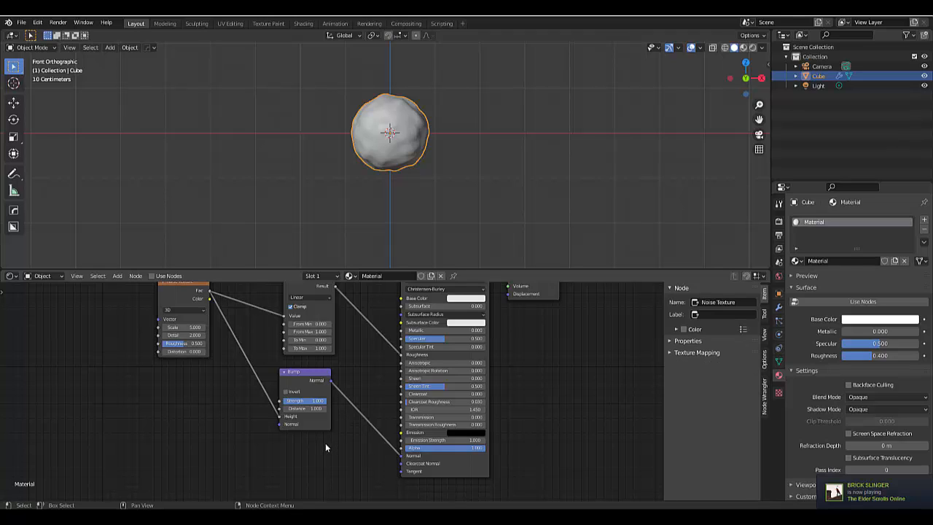
Set the Bump node's Strength to 0.15
{"action": "left_click", "coordinate": [320, 401]}
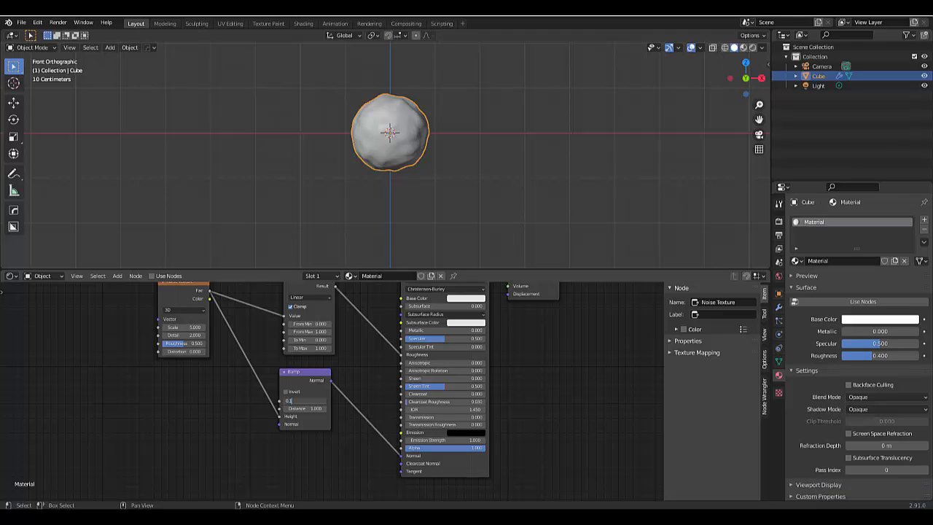
{"action": "type", "text": "0.15"}
{"action": "key", "text": "Return"}
{"action": "left_click", "coordinate": [310, 348]}
{"action": "key", "text": "Return"}
{"action": "scroll", "coordinate": [360, 346], "scroll_direction": "up", "scroll_amount": 1}
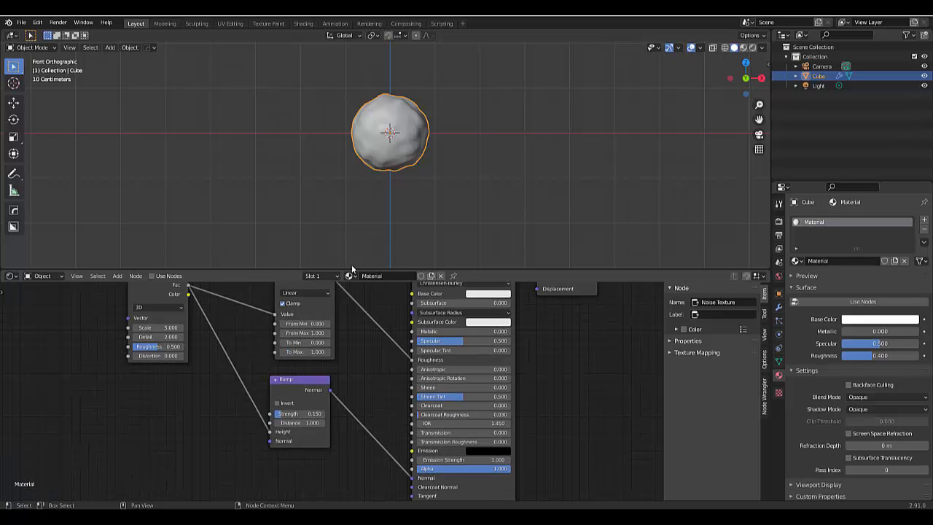
{"action": "scroll", "coordinate": [332, 132], "scroll_direction": "up", "scroll_amount": 3}
{"action": "scroll", "coordinate": [332, 132], "scroll_direction": "up", "scroll_amount": 2}
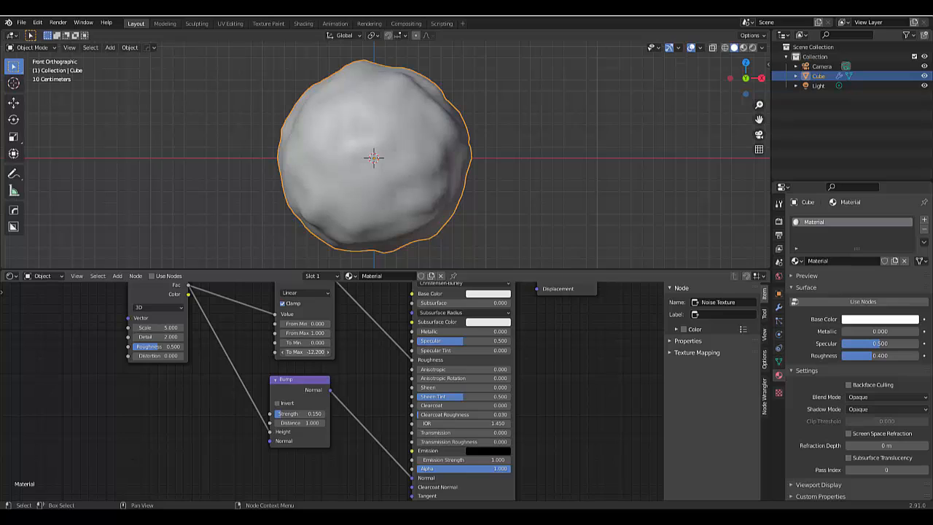
{"action": "left_click_drag", "start_coordinate": [310, 351], "coordinate": [339, 351]}
{"action": "mouse_move", "coordinate": [308, 323]}
{"action": "left_mouse_down"}
{"action": "mouse_move", "coordinate": [292, 323]}
{"action": "mouse_move", "coordinate": [307, 323]}
{"action": "left_mouse_up"}
{"action": "left_click", "coordinate": [306, 323]}
{"action": "type", "text": "0.5"}
{"action": "key", "text": "Return"}
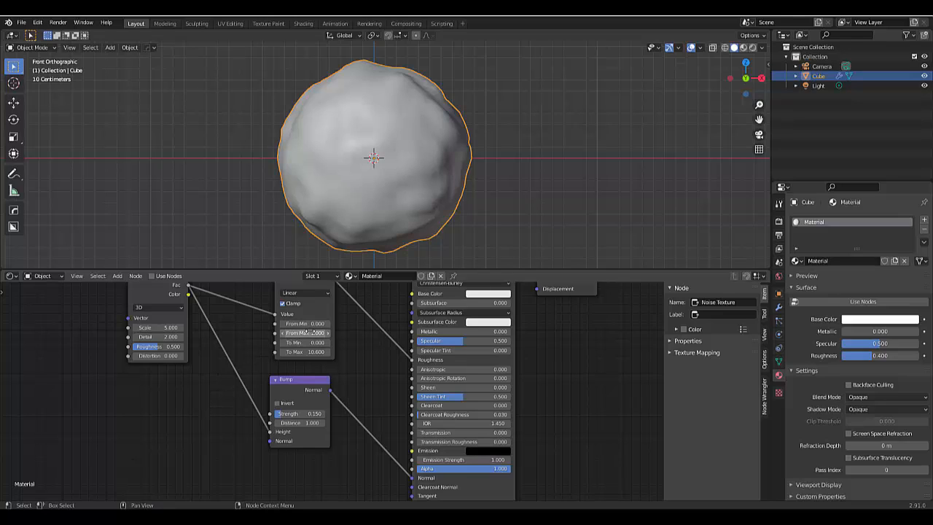
{"action": "left_click", "coordinate": [318, 325]}
{"action": "type", "text": "0"}
{"action": "key", "text": "Return"}
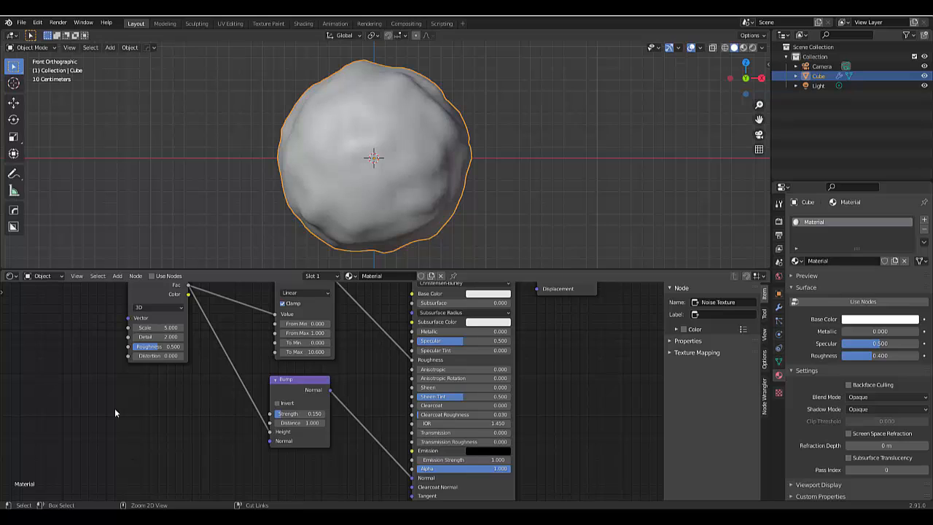
{"action": "key", "text": "ctrl+z"}
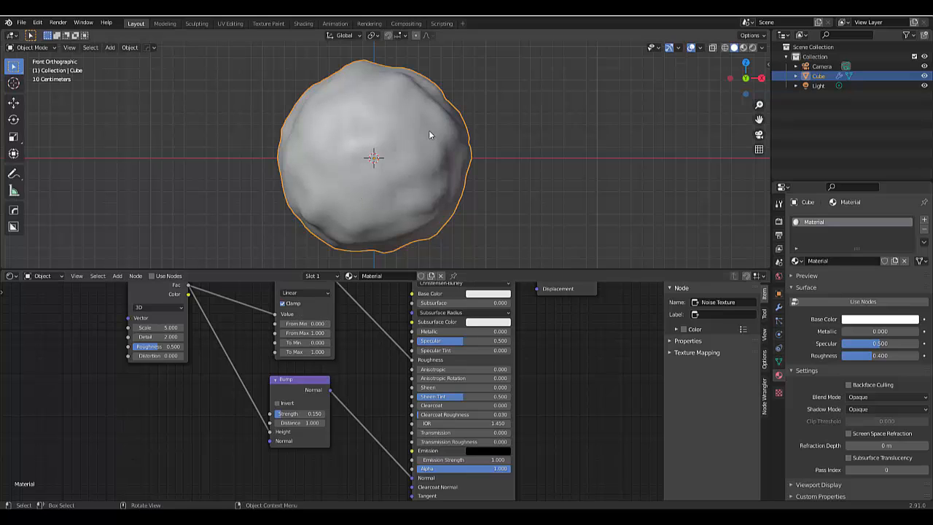
Set the Map Range node's To Max value to 0.8
{"action": "scroll", "coordinate": [438, 153], "scroll_direction": "down", "scroll_amount": 1}
{"action": "left_click", "coordinate": [313, 351]}
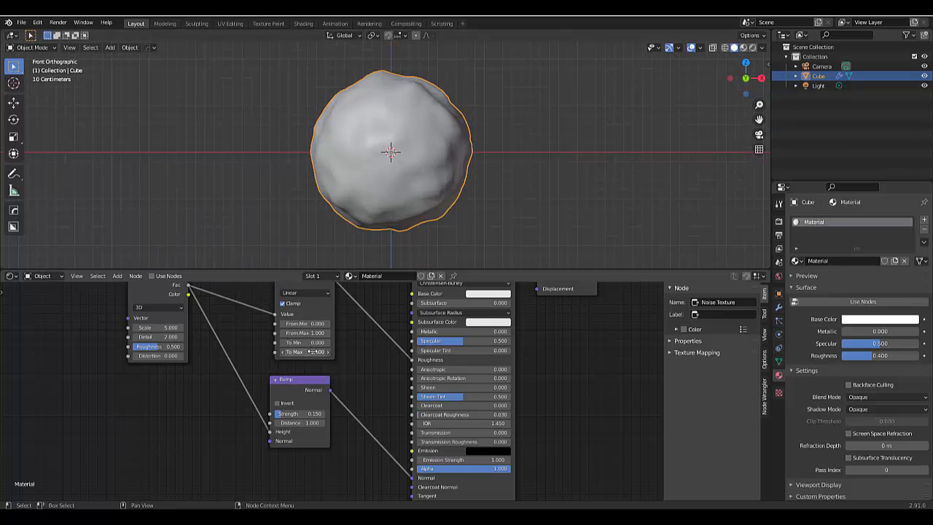
{"action": "type", "text": "1.0"}
{"action": "key", "text": "BackSpace"}
{"action": "key", "text": "BackSpace"}
{"action": "key", "text": "BackSpace"}
{"action": "type", "text": "0.8"}
{"action": "key", "text": "Return"}
{"action": "scroll", "coordinate": [386, 423], "scroll_direction": "down", "scroll_amount": 1}
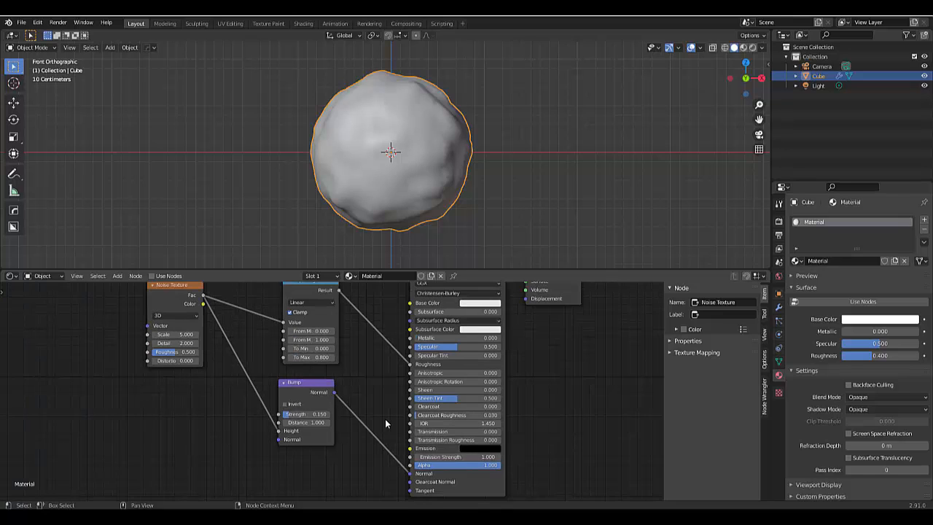
{"action": "scroll", "coordinate": [445, 382], "scroll_direction": "down", "scroll_amount": 1}
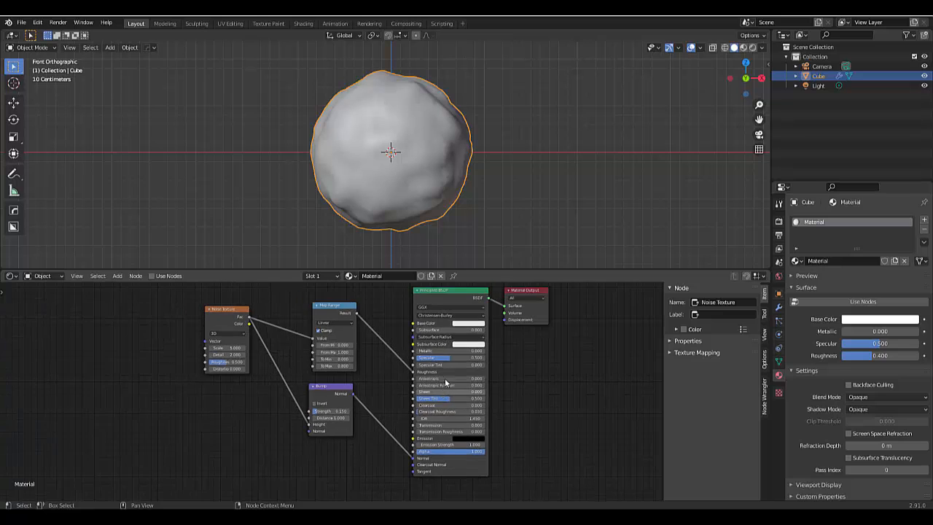
Set the Principled BSDF's Subsurface value to 0.3
{"action": "scroll", "coordinate": [446, 383], "scroll_direction": "up", "scroll_amount": 1}
{"action": "scroll", "coordinate": [430, 381], "scroll_direction": "up", "scroll_amount": 2}
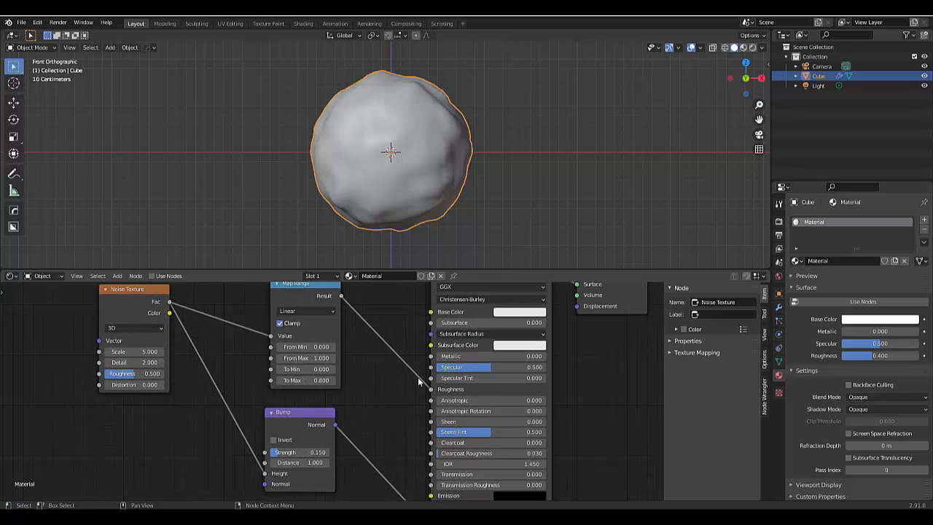
{"action": "scroll", "coordinate": [503, 321], "scroll_direction": "up", "scroll_amount": 2}
{"action": "left_click", "coordinate": [522, 327]}
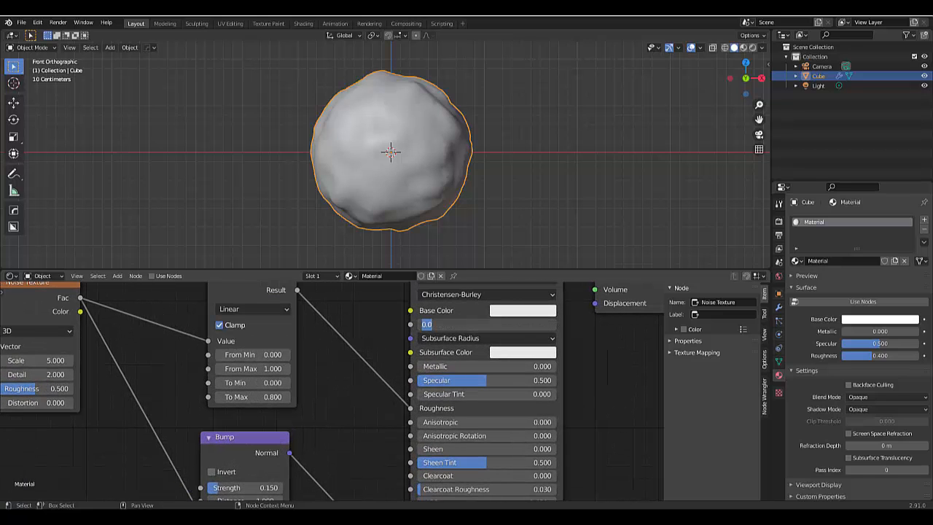
{"action": "type", "text": "0.3"}
{"action": "key", "text": "Return"}
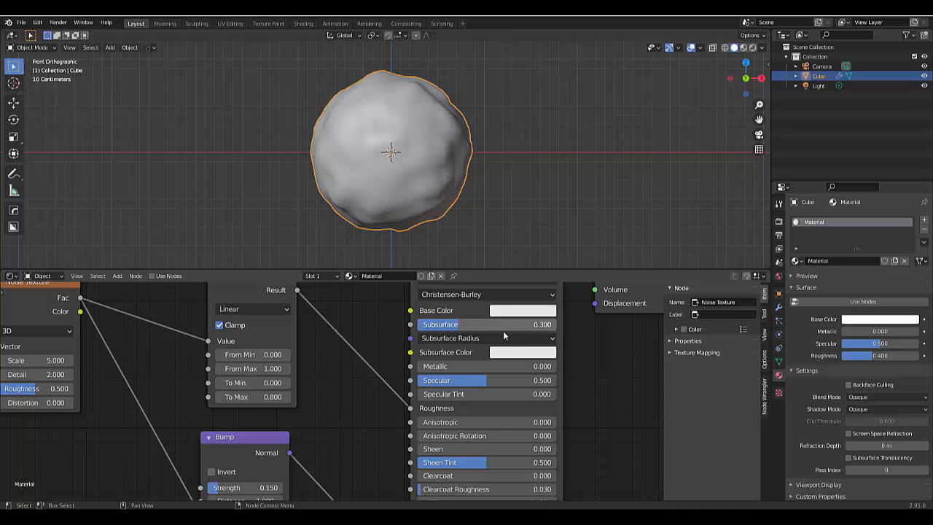
Switch the viewport to Material Preview shading and view the ball from other angles
{"action": "scroll", "coordinate": [383, 384], "scroll_direction": "down", "scroll_amount": 5}
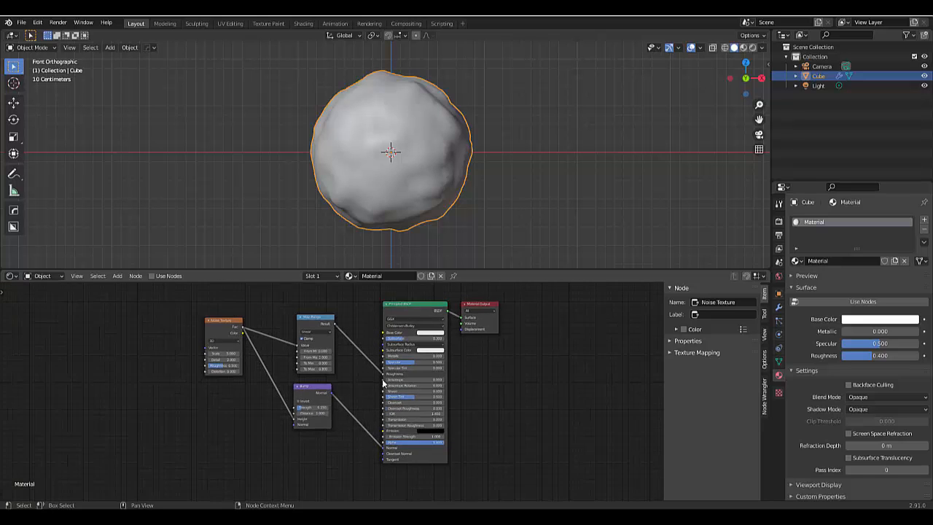
{"action": "scroll", "coordinate": [382, 384], "scroll_direction": "down", "scroll_amount": 1}
{"action": "scroll", "coordinate": [427, 109], "scroll_direction": "up", "scroll_amount": 4}
{"action": "middle_click_drag", "start_coordinate": [411, 119], "coordinate": [310, 166]}
{"action": "scroll", "coordinate": [377, 103], "scroll_direction": "down", "scroll_amount": 5}
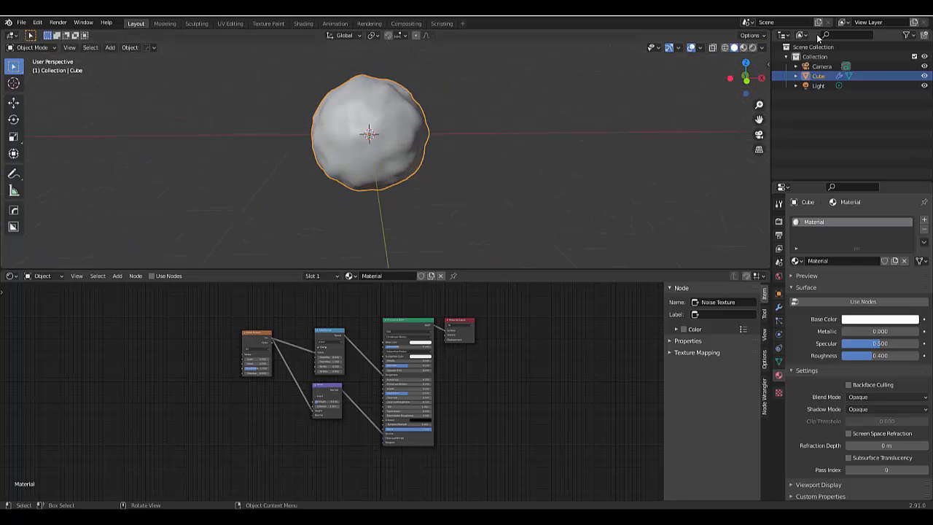
{"action": "left_click", "coordinate": [743, 48]}
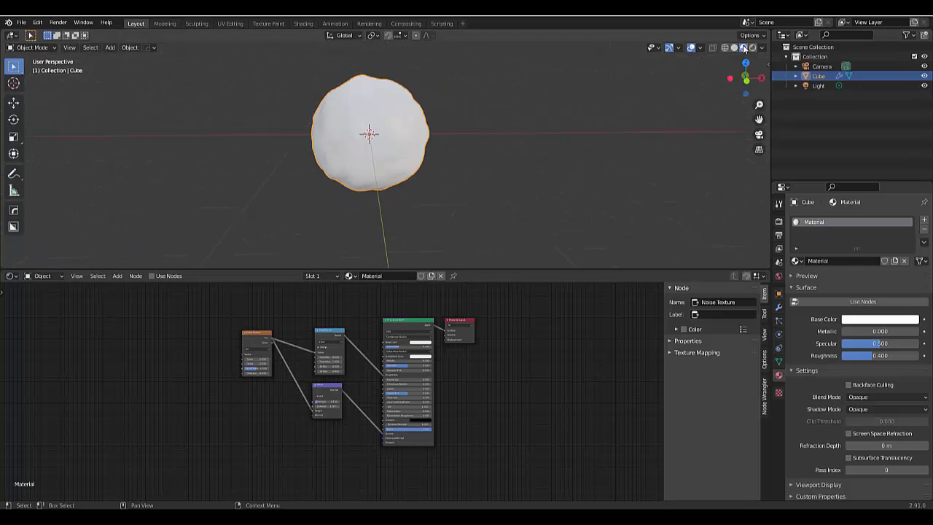
{"action": "middle_click_drag", "start_coordinate": [408, 146], "coordinate": [387, 135]}
{"action": "scroll", "coordinate": [342, 409], "scroll_direction": "up", "scroll_amount": 5}
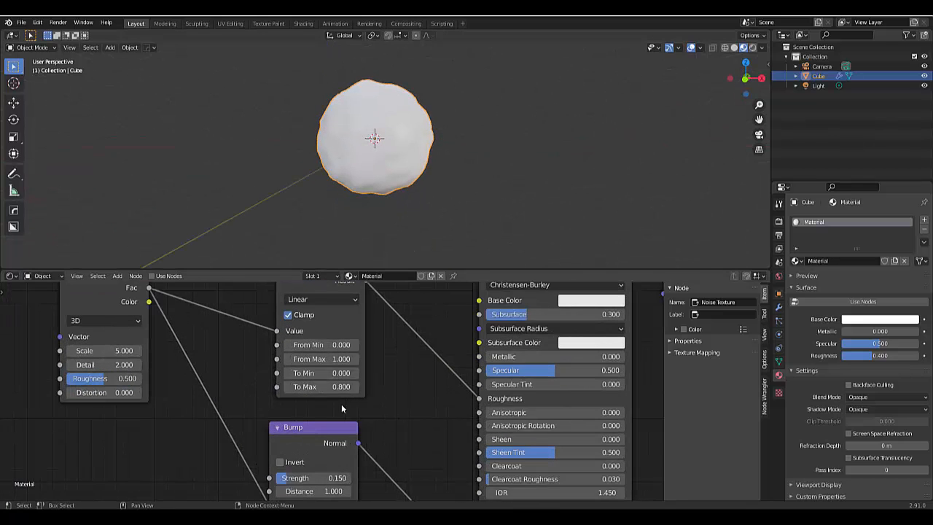
{"action": "left_click_drag", "start_coordinate": [344, 387], "coordinate": [302, 386]}
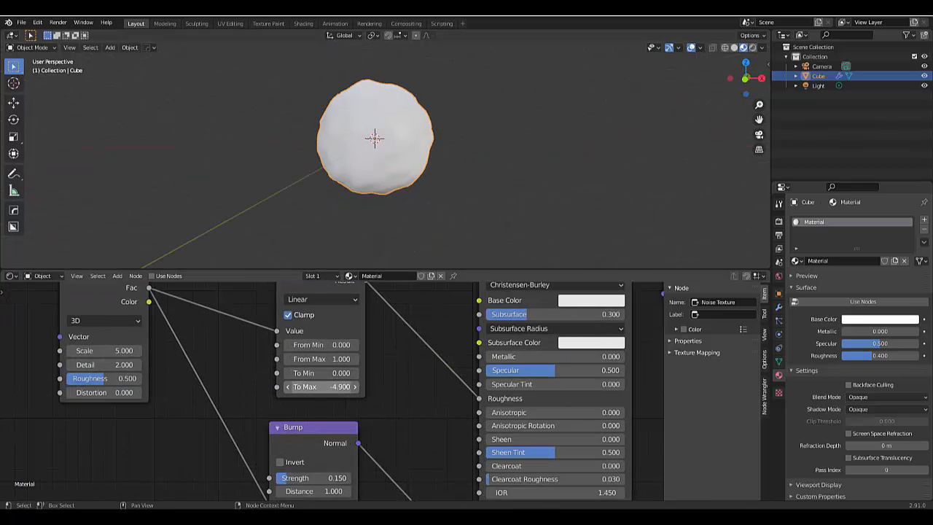
{"action": "left_click", "coordinate": [337, 386]}
{"action": "type", "text": "0"}
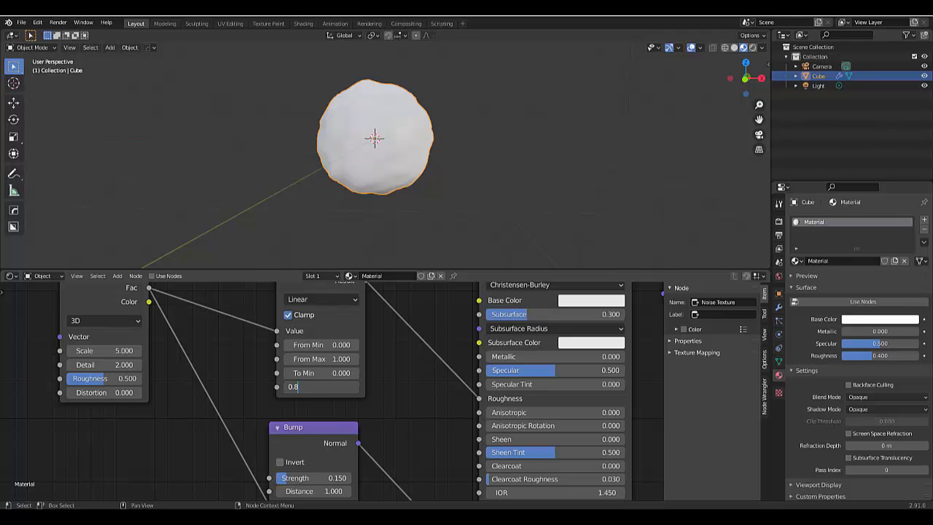
{"action": "type", "text": ".8"}
{"action": "key", "text": "Return"}
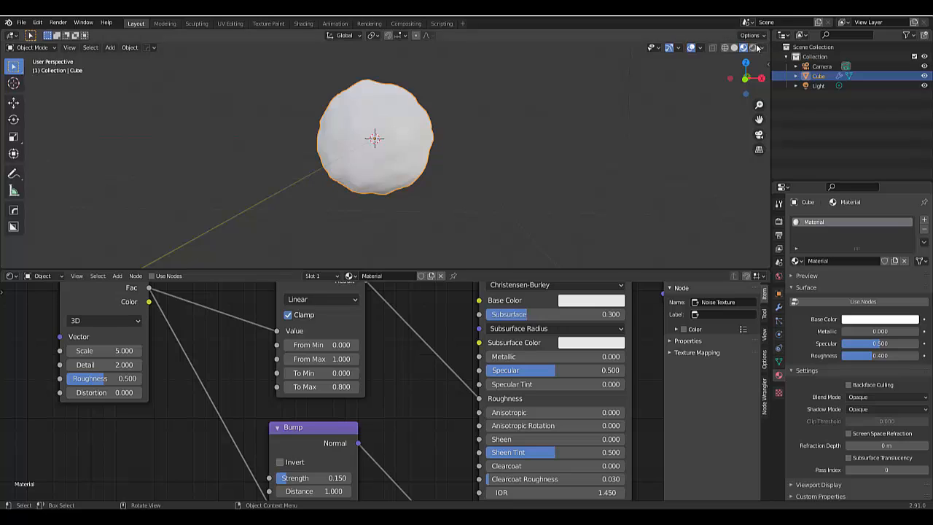
Preview the scene in Rendered shading and change the light to a Sun with a strength of 10
{"action": "left_click", "coordinate": [753, 48]}
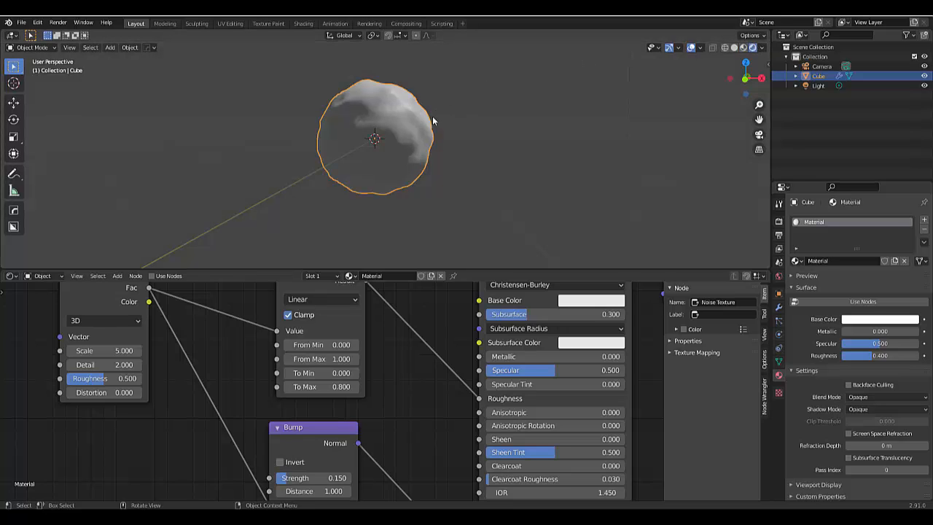
{"action": "left_click", "coordinate": [820, 86]}
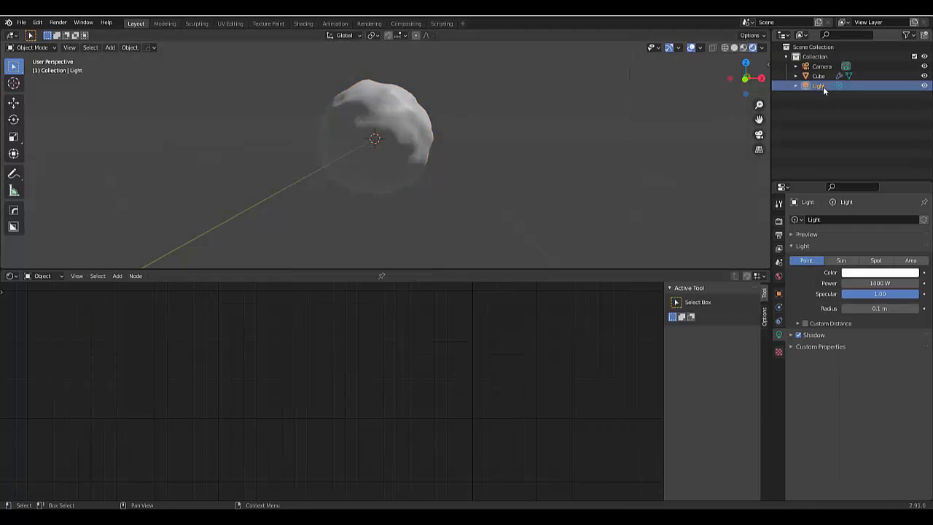
{"action": "left_click", "coordinate": [840, 260]}
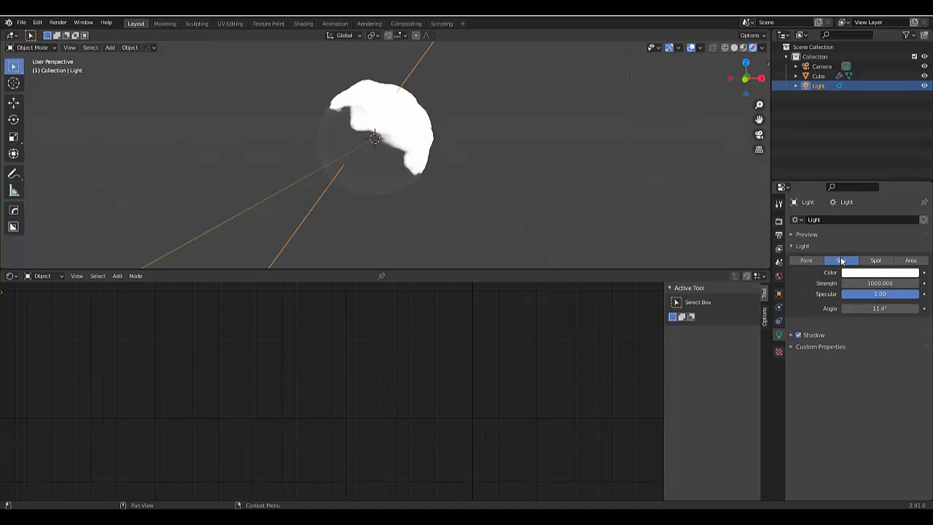
{"action": "left_click", "coordinate": [875, 283]}
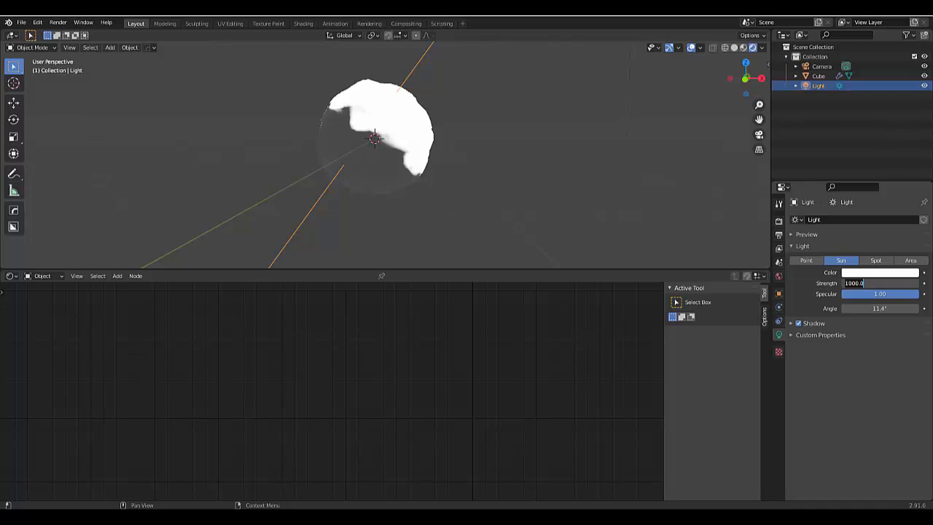
{"action": "type", "text": "10"}
{"action": "key", "text": "Return"}
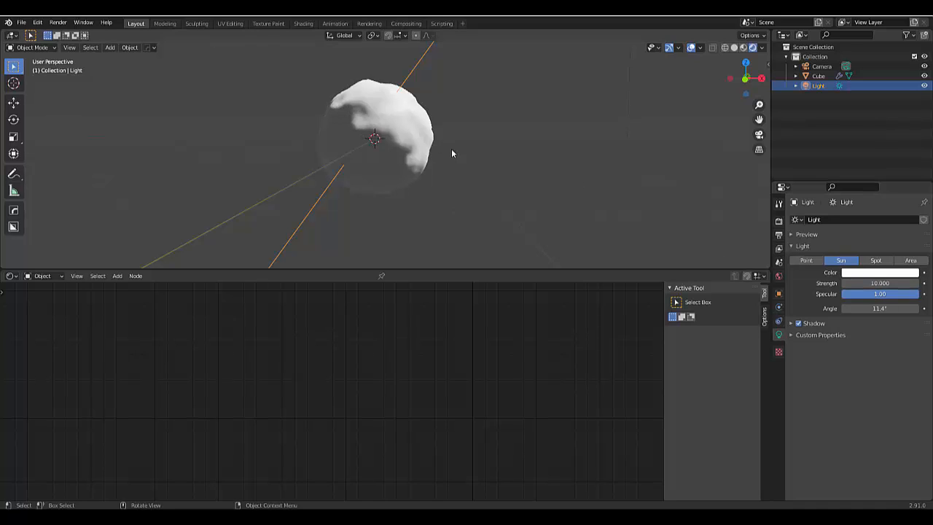
Rotate the sun light in the top orthographic view to change the direction from which it lights the ball
{"action": "key", "text": "KP_7"}
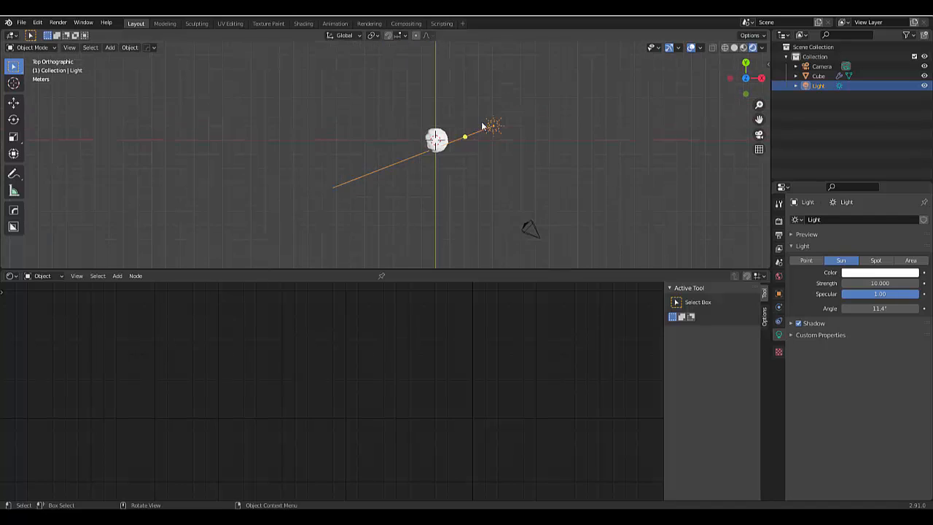
{"action": "scroll", "coordinate": [481, 126], "scroll_direction": "up", "scroll_amount": 2}
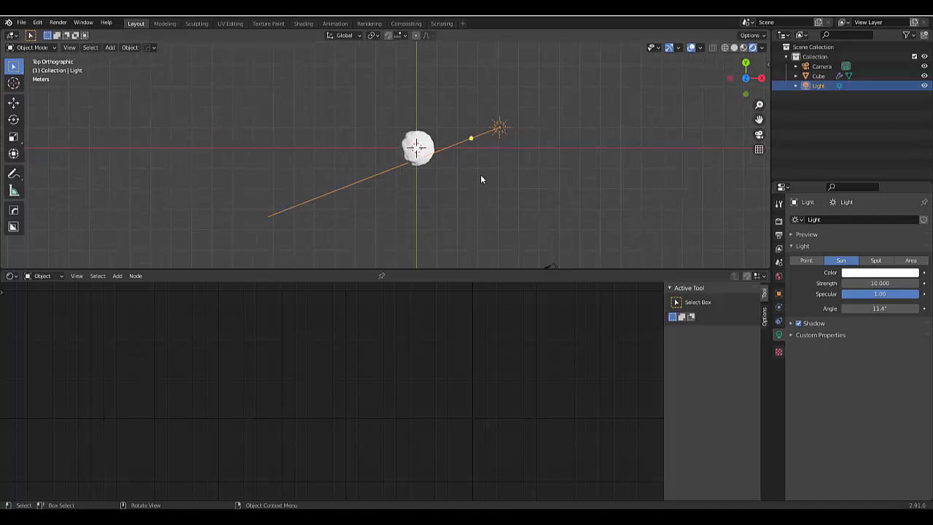
{"action": "key", "text": "r"}
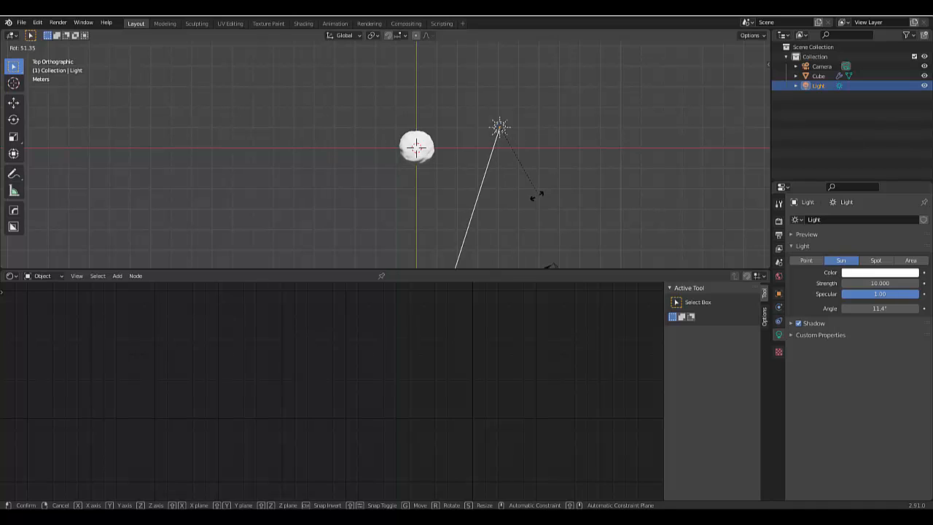
{"action": "left_click", "coordinate": [486, 229]}
Align the camera to a perspective view of the ball from the positive X side, slightly above it
{"action": "middle_click_drag", "start_coordinate": [430, 188], "coordinate": [501, 202]}
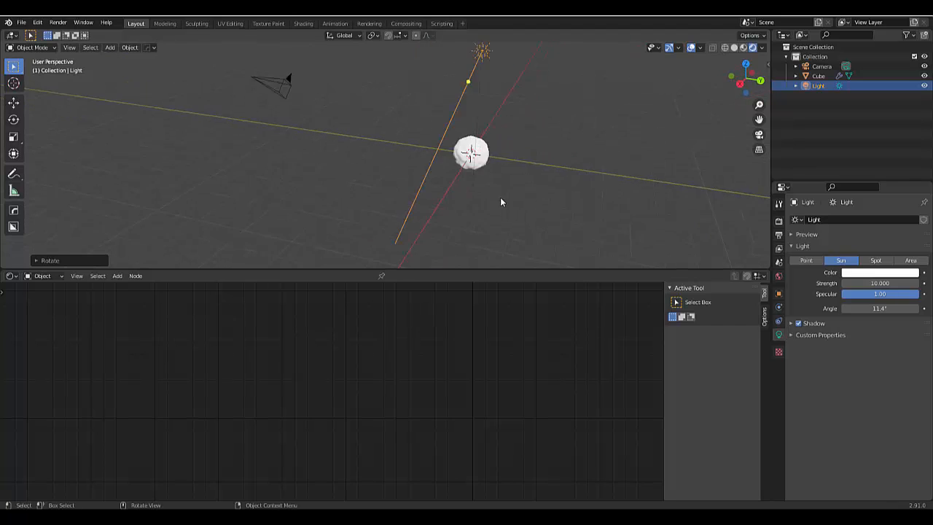
{"action": "scroll", "coordinate": [501, 197], "scroll_direction": "up", "scroll_amount": 1}
{"action": "scroll", "coordinate": [554, 123], "scroll_direction": "up", "scroll_amount": 4}
{"action": "scroll", "coordinate": [366, 185], "scroll_direction": "down", "scroll_amount": 4}
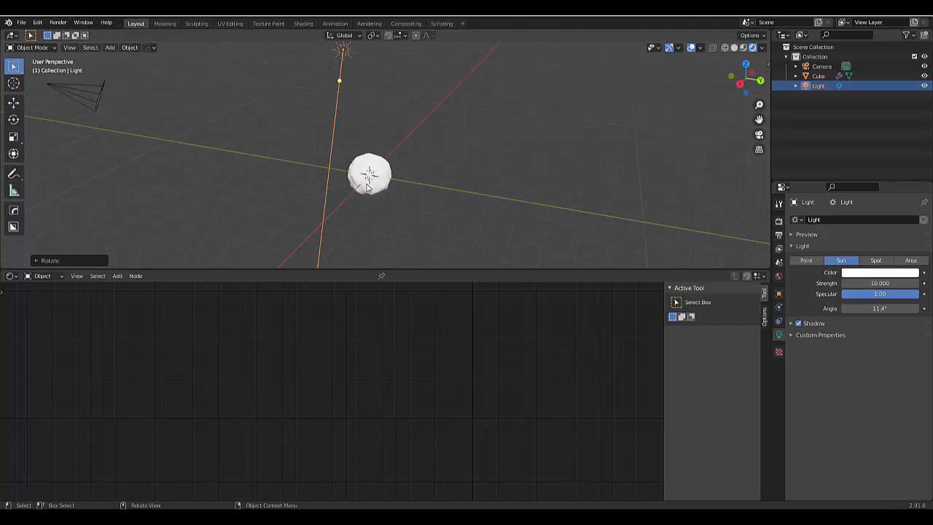
{"action": "middle_click_drag", "start_coordinate": [367, 187], "coordinate": [416, 181]}
{"action": "scroll", "coordinate": [350, 181], "scroll_direction": "up", "scroll_amount": 1}
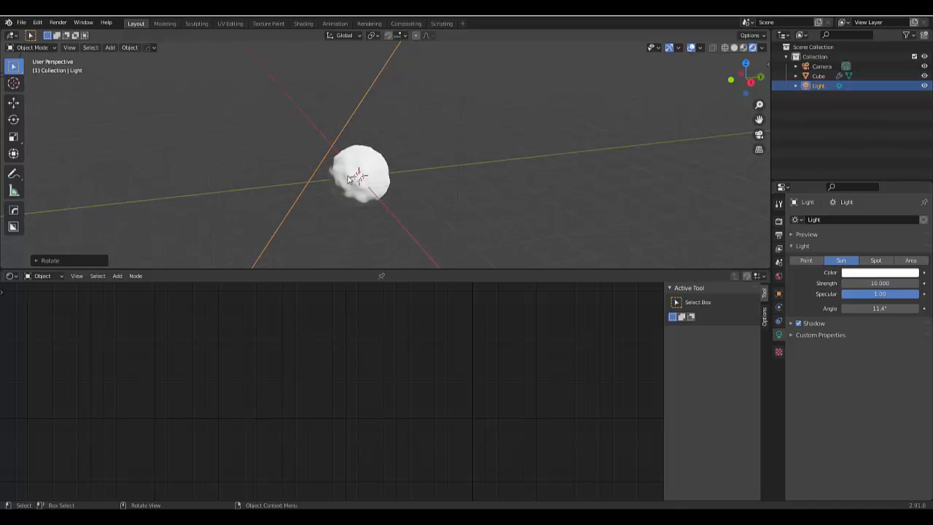
{"action": "scroll", "coordinate": [350, 178], "scroll_direction": "down", "scroll_amount": 4}
{"action": "scroll", "coordinate": [362, 154], "scroll_direction": "up", "scroll_amount": 4}
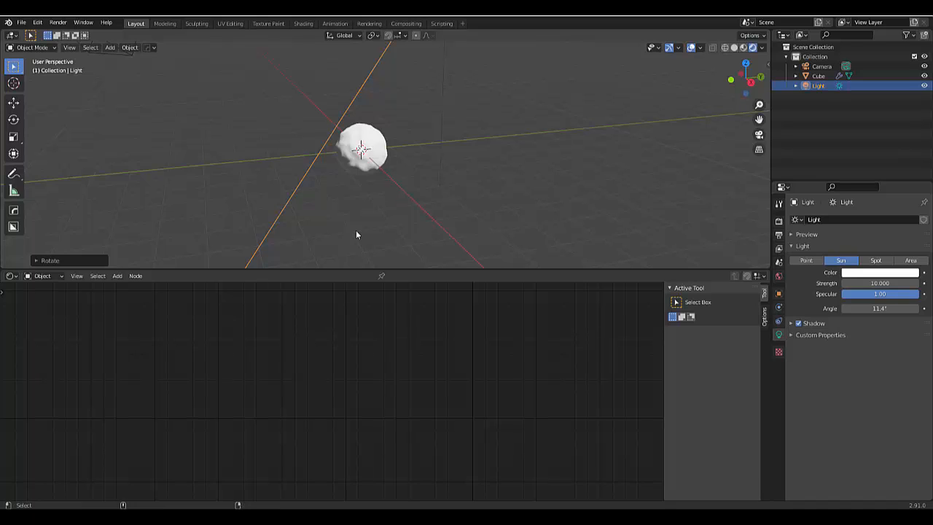
{"action": "key", "text": "ctrl+alt+KP_0"}
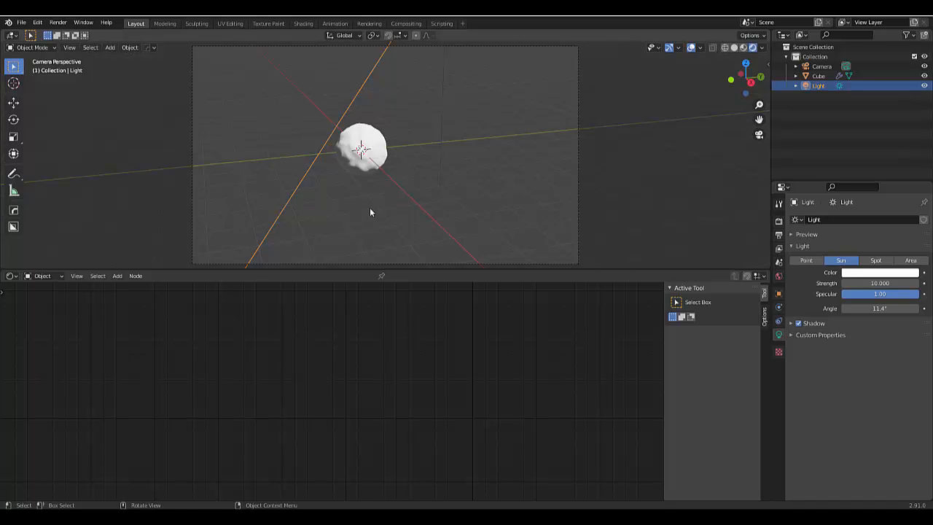
{"action": "key", "text": "g"}
{"action": "key", "text": "Escape"}
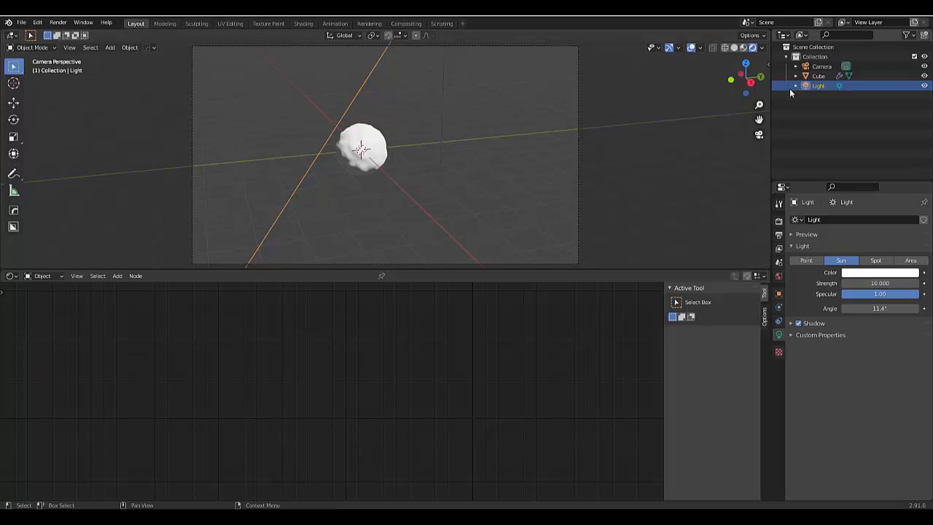
Move the camera so the ball sits near the centre of the frame, and set its focal length to 119 mm
{"action": "left_click", "coordinate": [822, 67]}
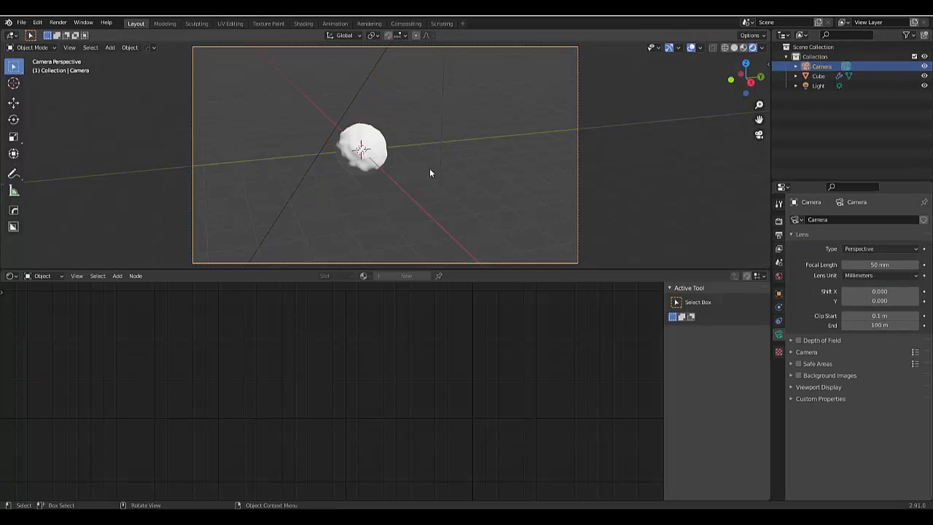
{"action": "key", "text": "g"}
{"action": "left_click", "coordinate": [383, 152]}
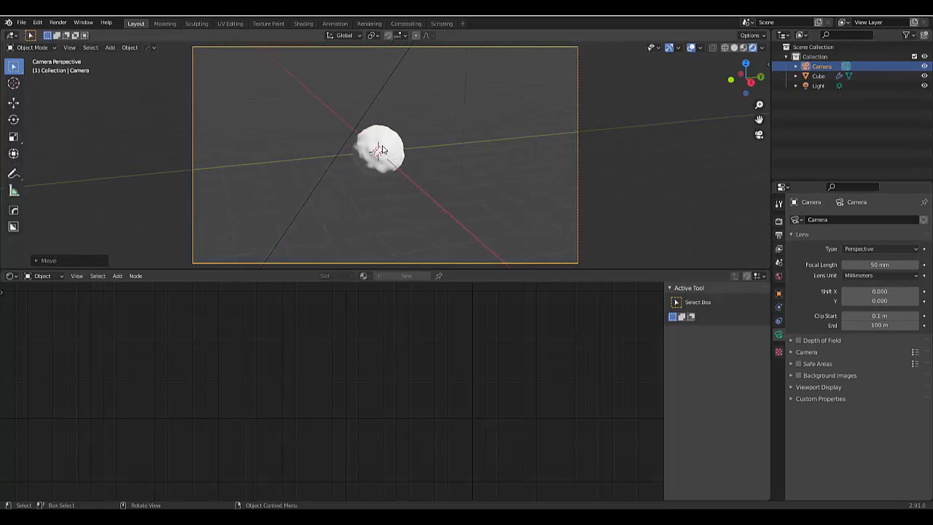
{"action": "scroll", "coordinate": [382, 150], "scroll_direction": "up", "scroll_amount": 4}
{"action": "key", "text": "Home"}
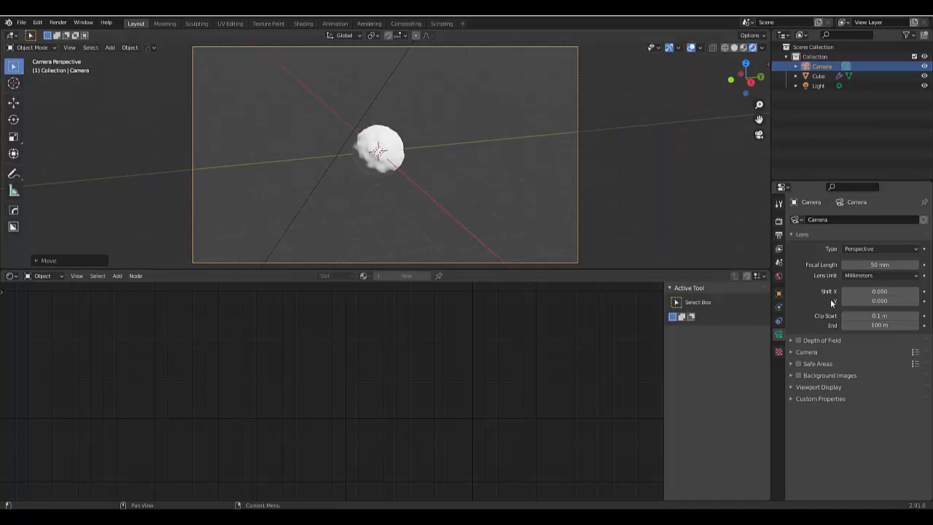
{"action": "left_click_drag", "start_coordinate": [872, 264], "coordinate": [926, 264]}
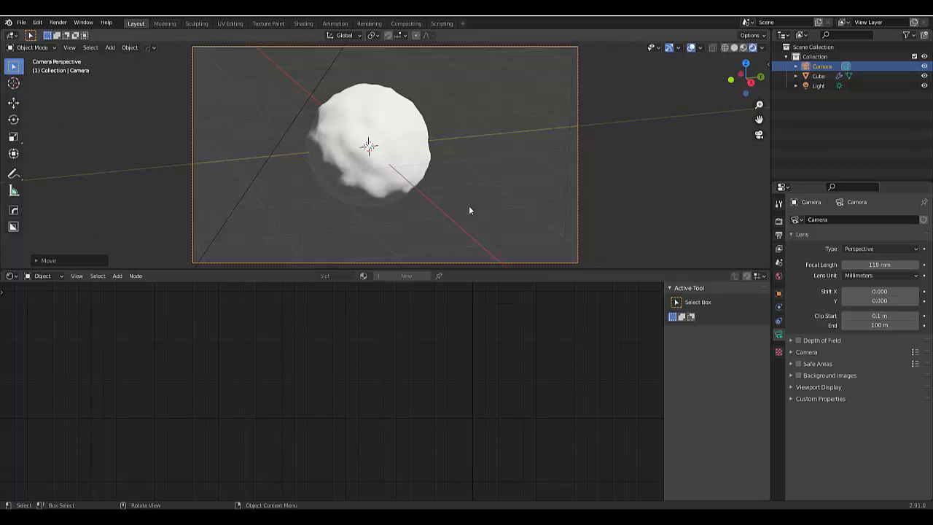
Render a still image of the ball from the camera view
{"action": "scroll", "coordinate": [467, 204], "scroll_direction": "down", "scroll_amount": 4}
{"action": "left_click", "coordinate": [63, 21]}
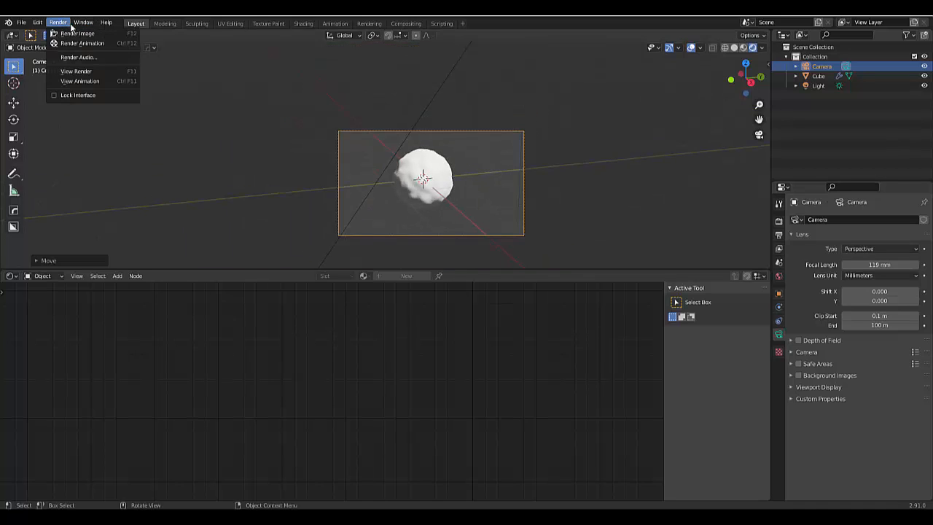
{"action": "left_click", "coordinate": [54, 22]}
{"action": "left_click", "coordinate": [56, 23]}
{"action": "left_click", "coordinate": [70, 31]}
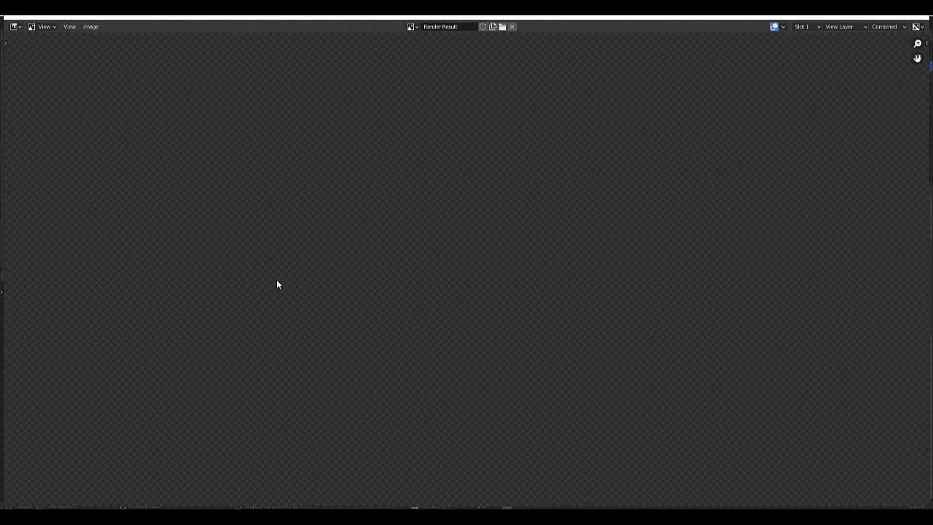